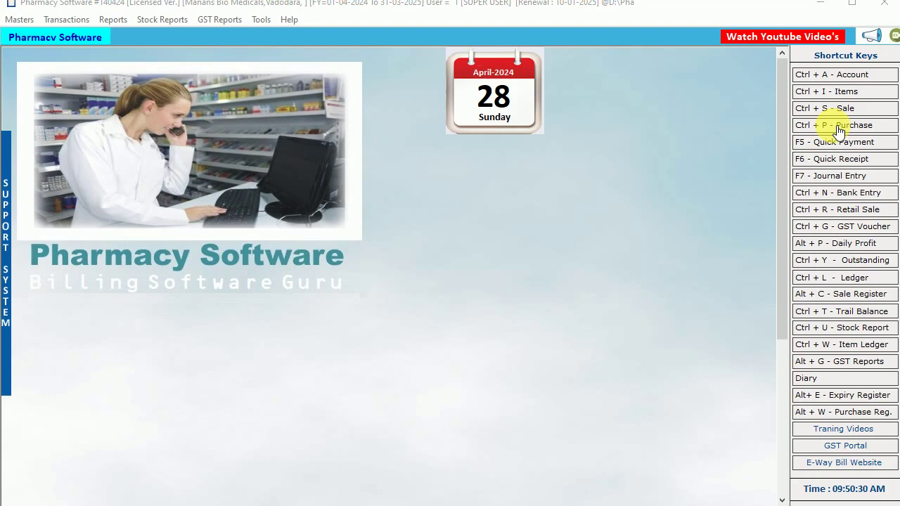
Start a new purchase bill dated 28-04-2024 with Credit terms
{"action": "left_click", "coordinate": [839, 129]}
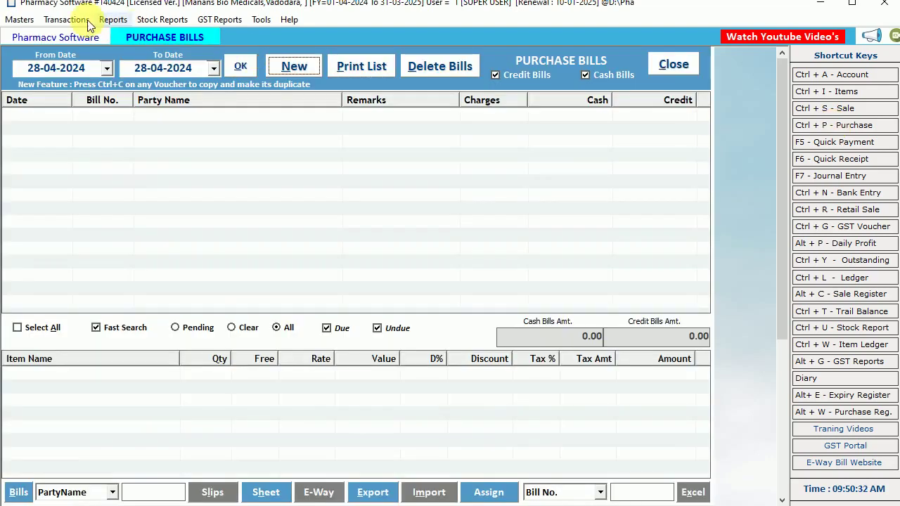
{"action": "left_click", "coordinate": [66, 19]}
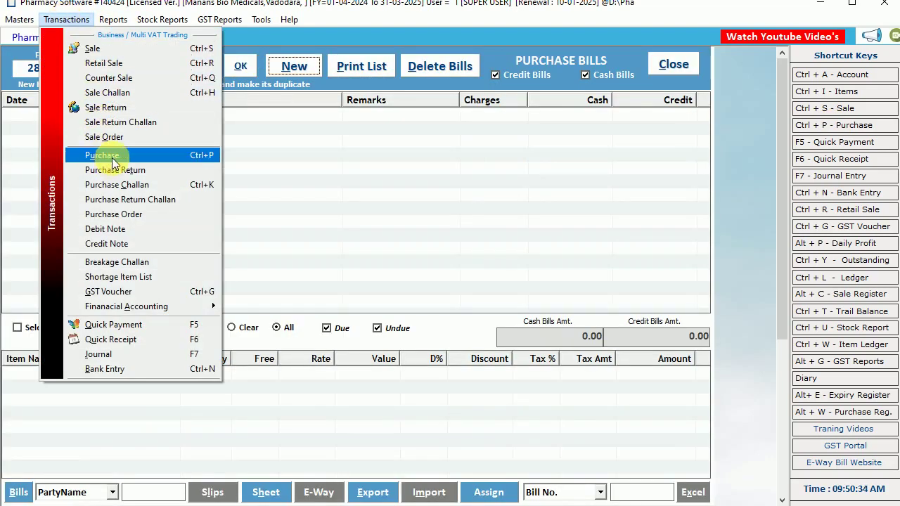
{"action": "left_click", "coordinate": [349, 181]}
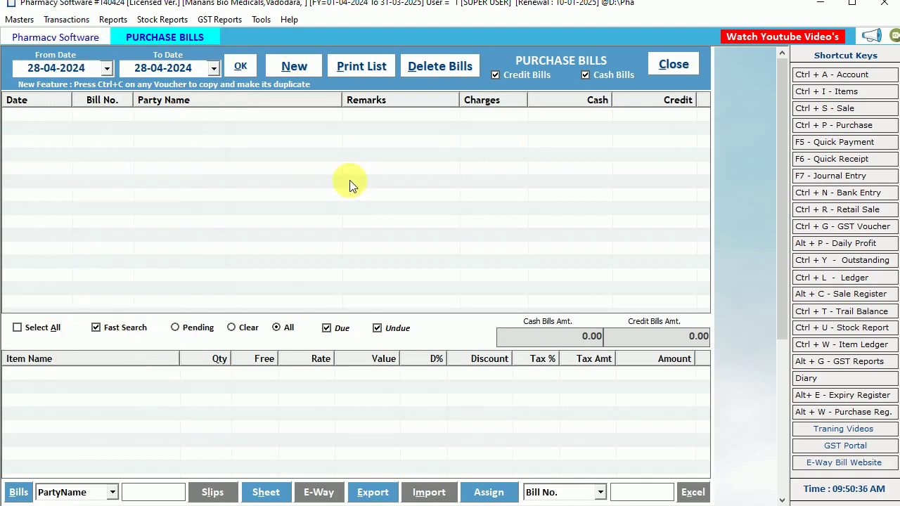
{"action": "left_click", "coordinate": [292, 64]}
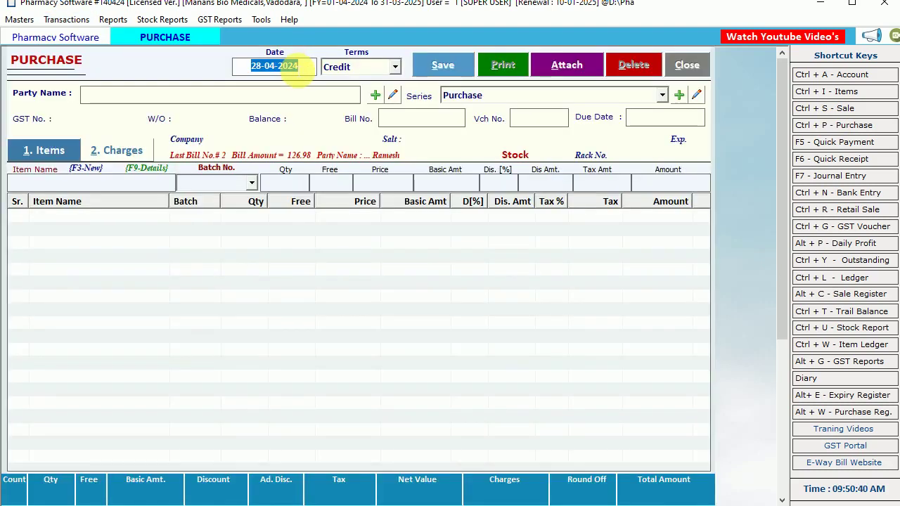
{"action": "left_click", "coordinate": [242, 68]}
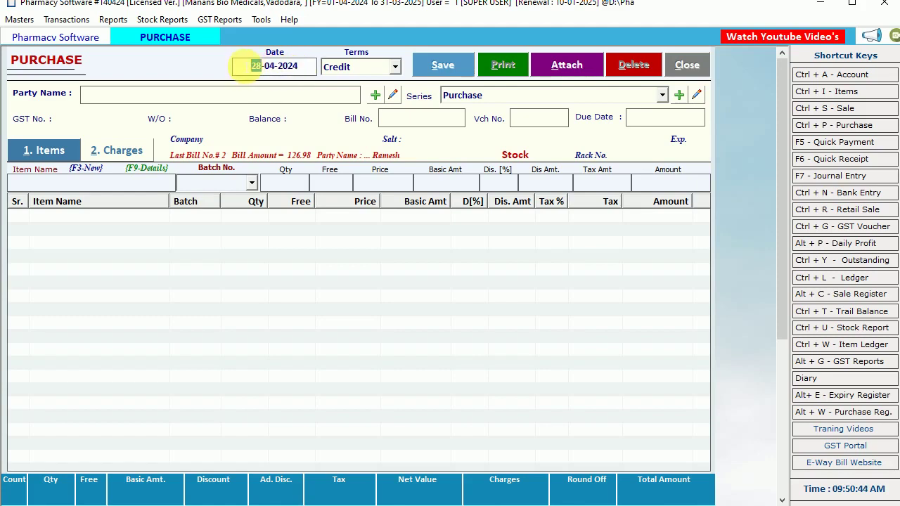
{"action": "key", "text": "Return"}
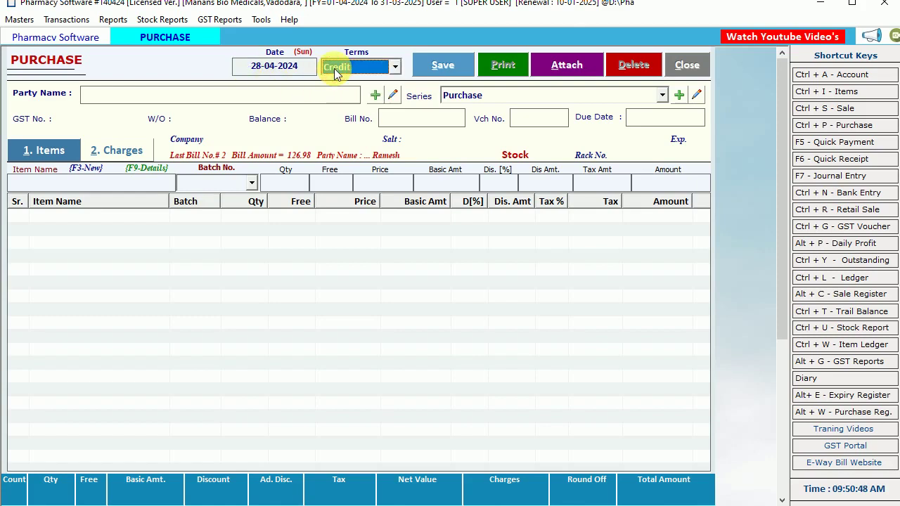
{"action": "key", "text": "Return"}
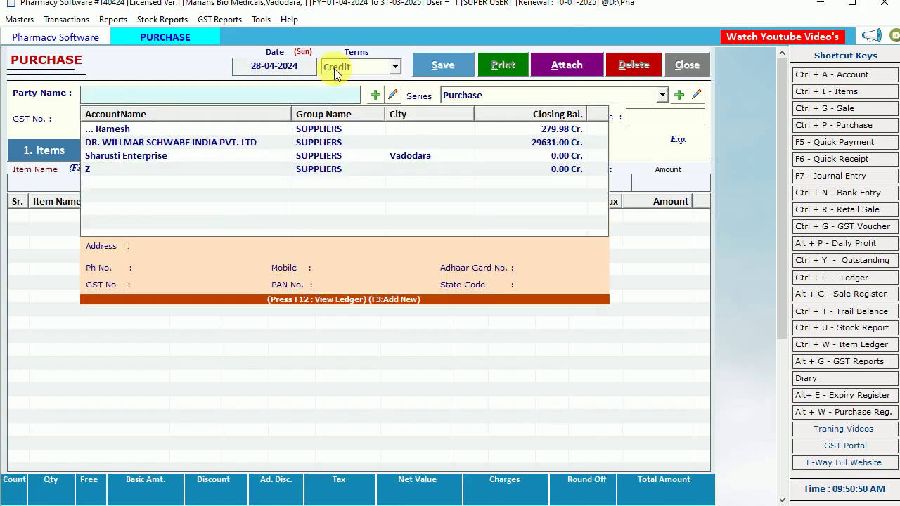
Look over the new supplier account form, including its GST number lookup and group setting, and close it without saving
{"action": "left_click", "coordinate": [162, 143]}
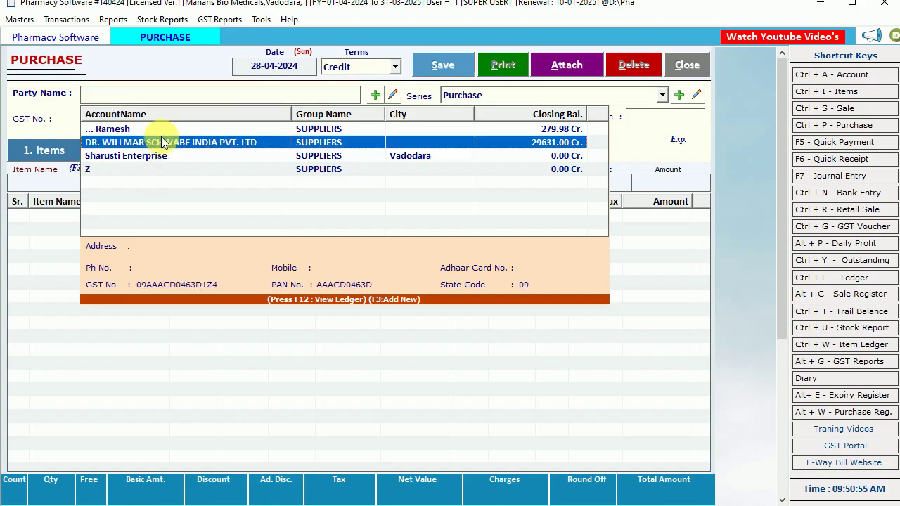
{"action": "left_click", "coordinate": [377, 97]}
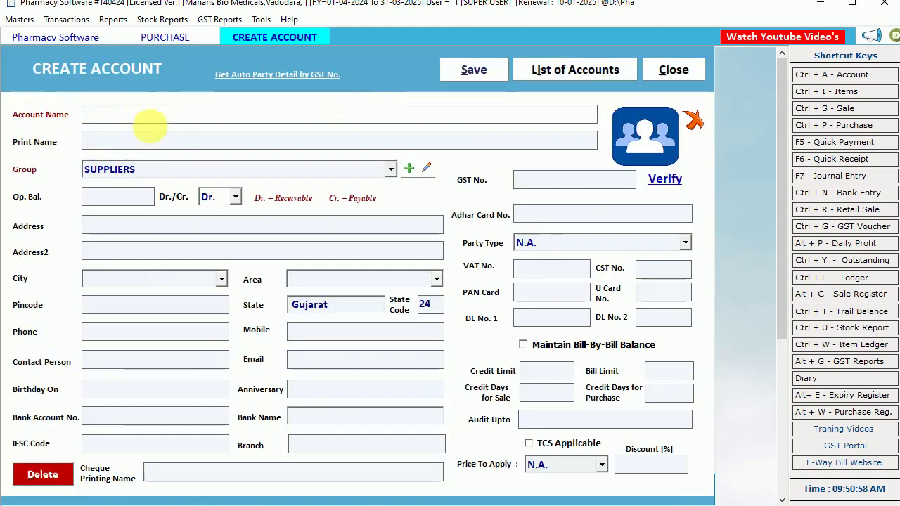
{"action": "left_click", "coordinate": [298, 76]}
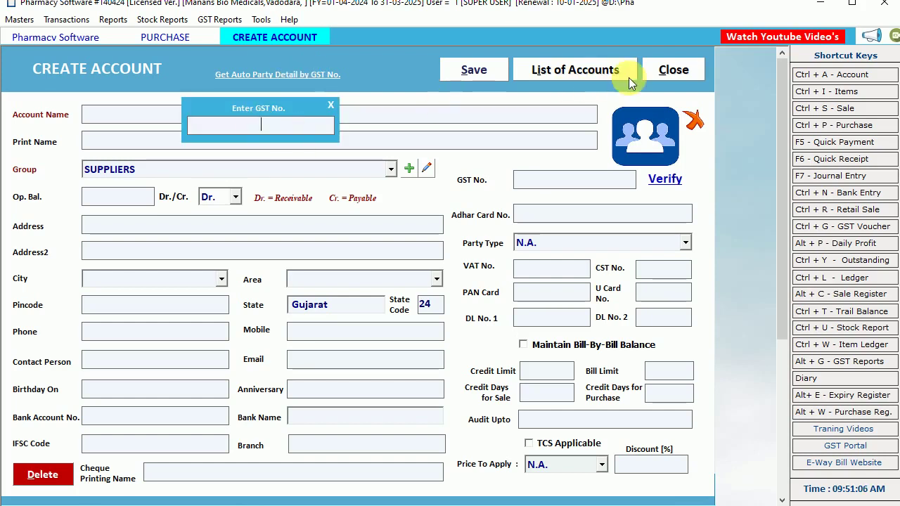
{"action": "left_click", "coordinate": [114, 171]}
{"action": "left_click", "coordinate": [114, 171]}
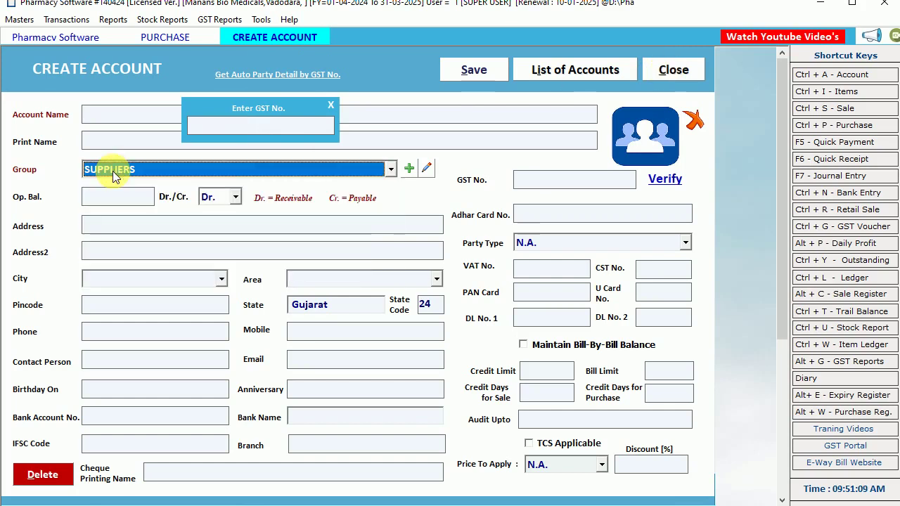
{"action": "left_click", "coordinate": [671, 69]}
Select DR. WILLMAR SCHWABE INDIA PVT. LTD as the party, with the Purchase series, bill number 302 and no due date
{"action": "left_click", "coordinate": [156, 145]}
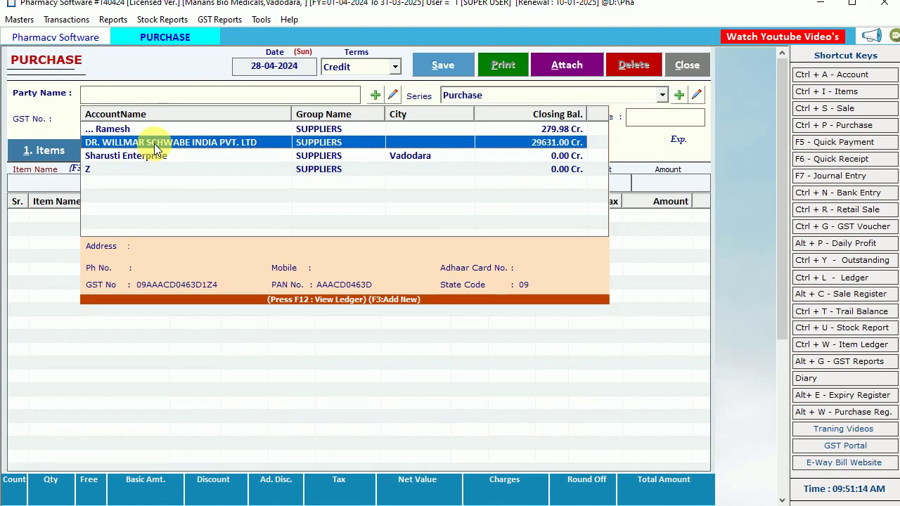
{"action": "key", "text": "Return"}
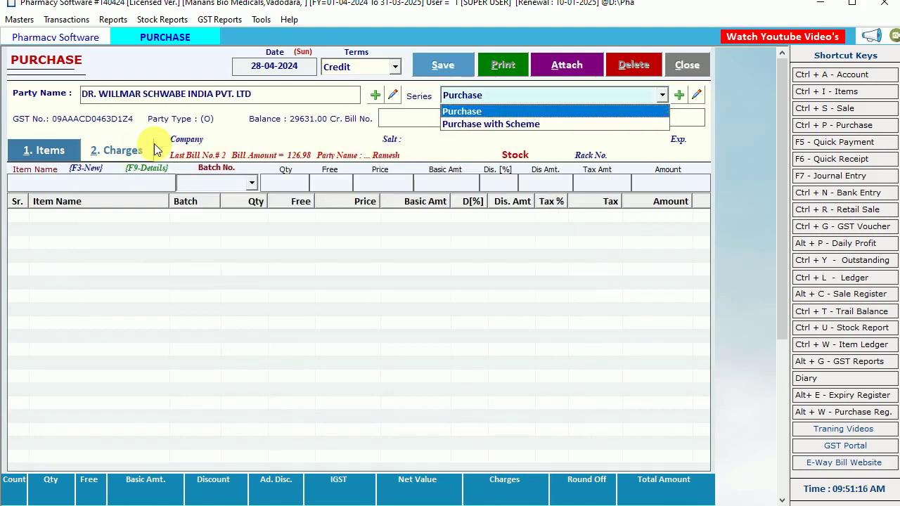
{"action": "key", "text": "Return"}
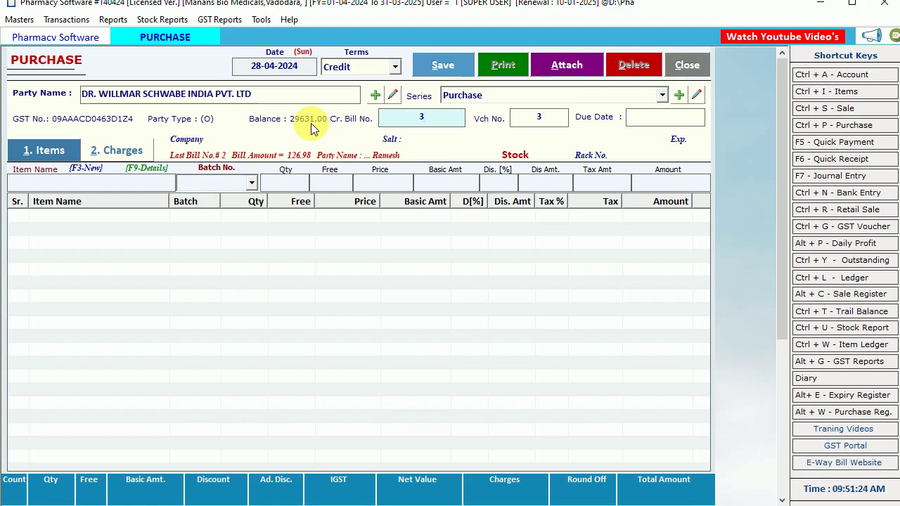
{"action": "type", "text": "02"}
{"action": "key", "text": "Return"}
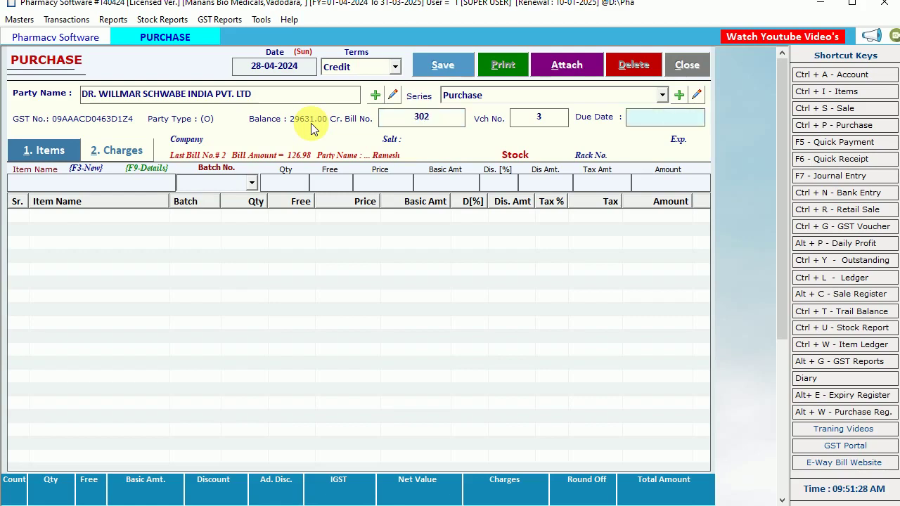
{"action": "key", "text": "Return"}
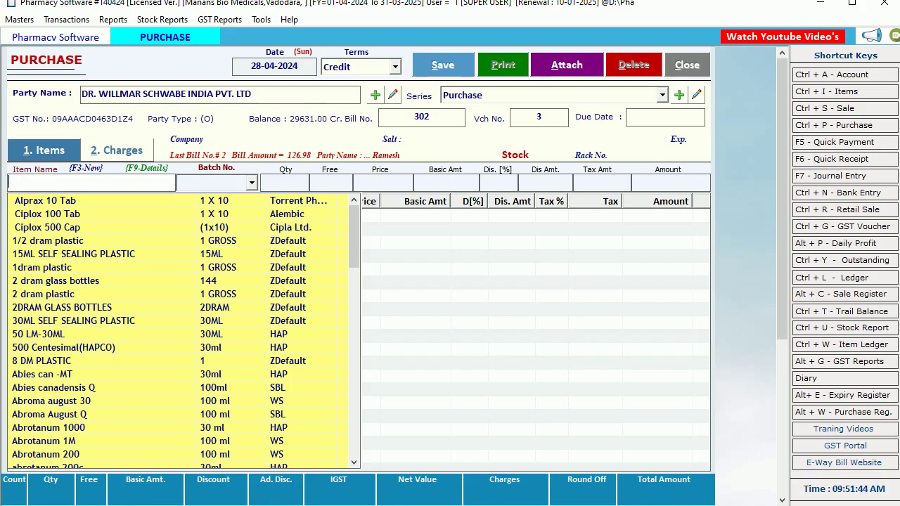
Examine the PTS, PTR, MRP and cost prices of batch NEW123 in the Ciplox 500 Cap item record, and return to the bill
{"action": "left_click", "coordinate": [42, 229]}
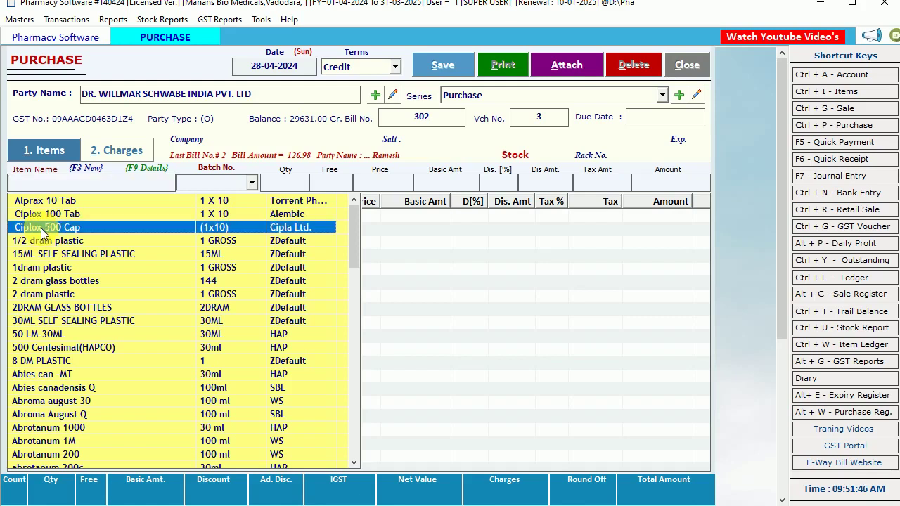
{"action": "left_click", "coordinate": [837, 96]}
{"action": "left_click", "coordinate": [64, 167]}
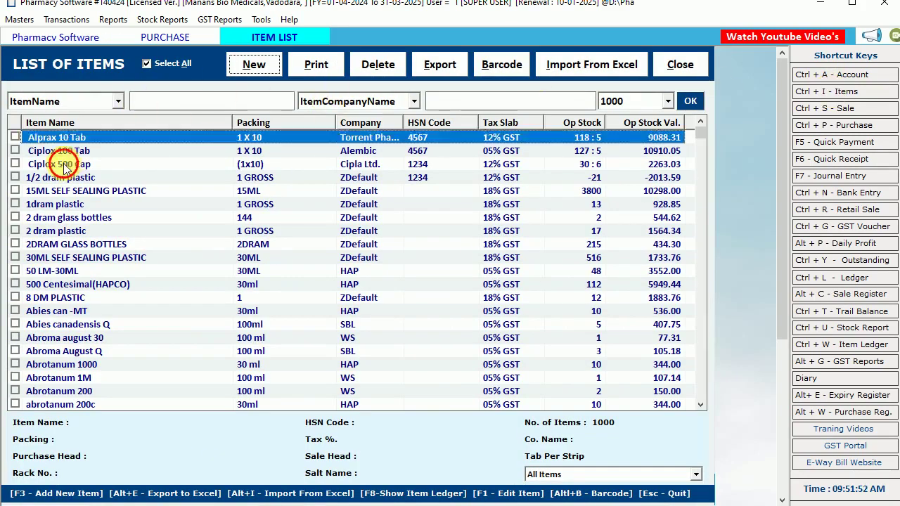
{"action": "double_click", "coordinate": [63, 164]}
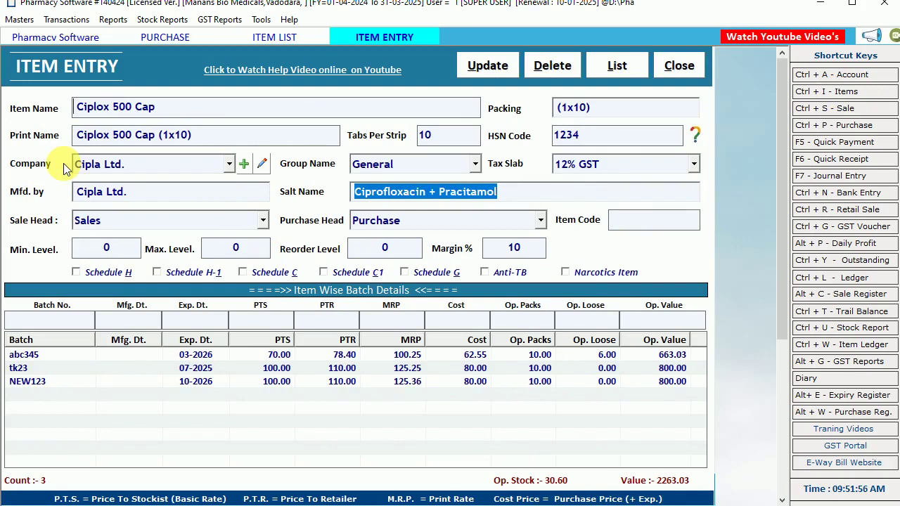
{"action": "left_click", "coordinate": [39, 381]}
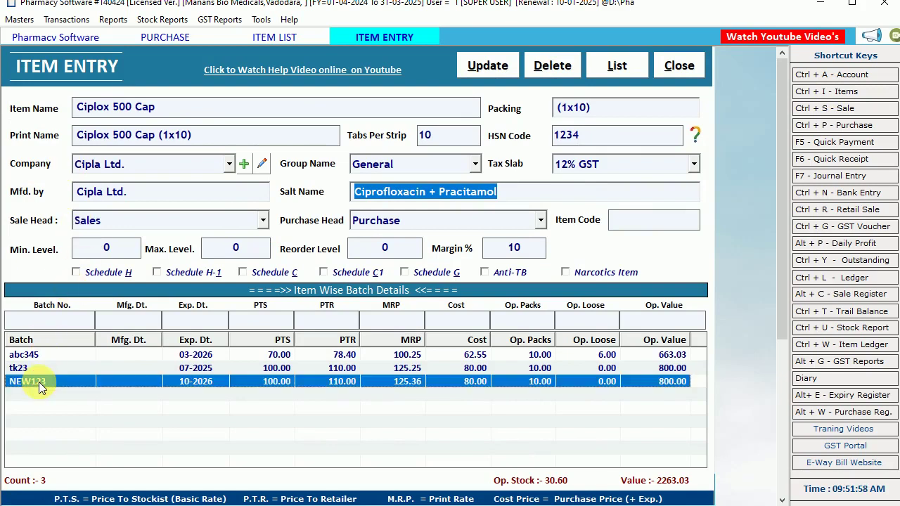
{"action": "double_click", "coordinate": [39, 382]}
{"action": "left_click", "coordinate": [457, 318]}
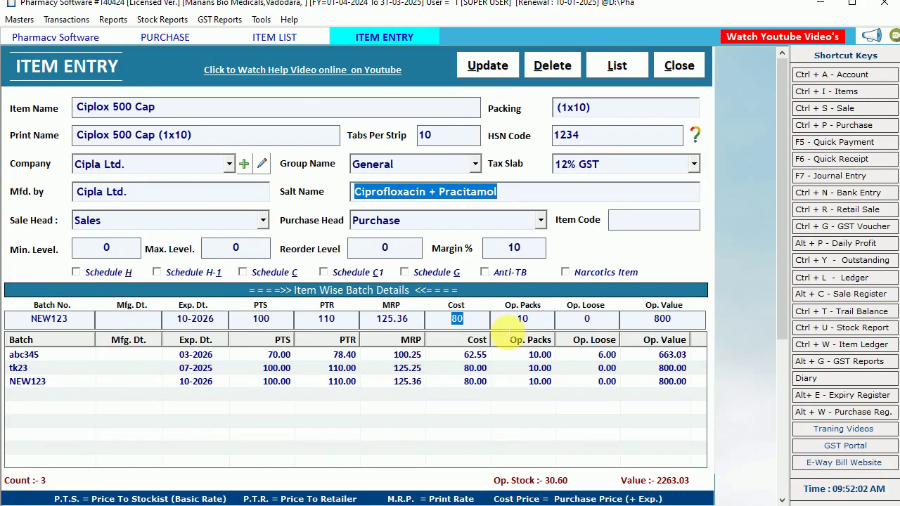
{"action": "left_click", "coordinate": [261, 320]}
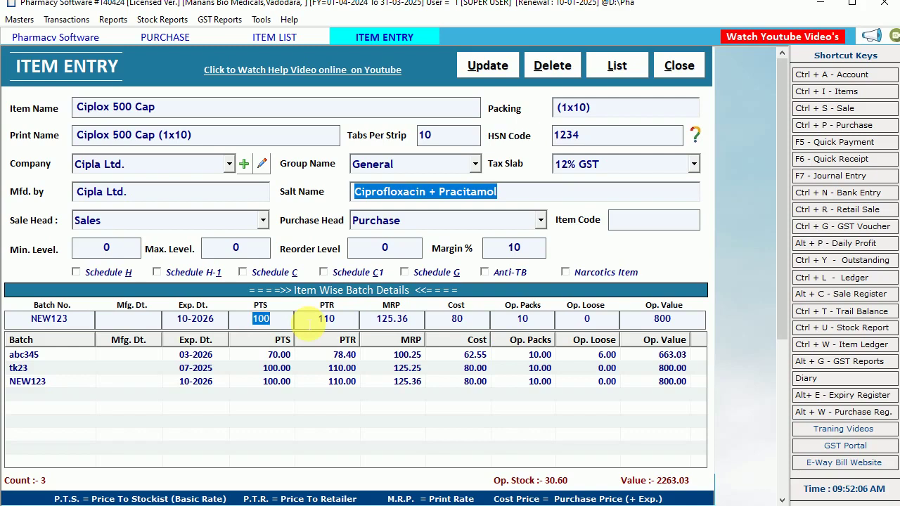
{"action": "left_click", "coordinate": [458, 324]}
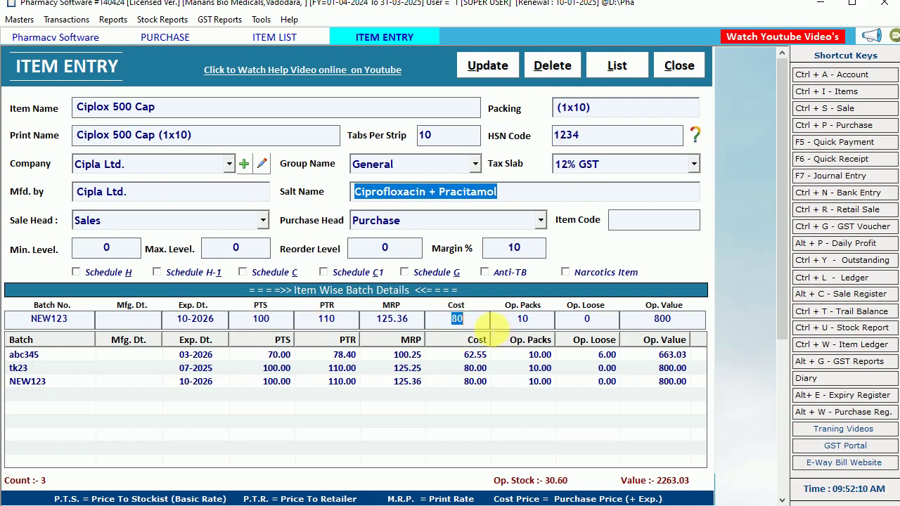
{"action": "left_click", "coordinate": [678, 68]}
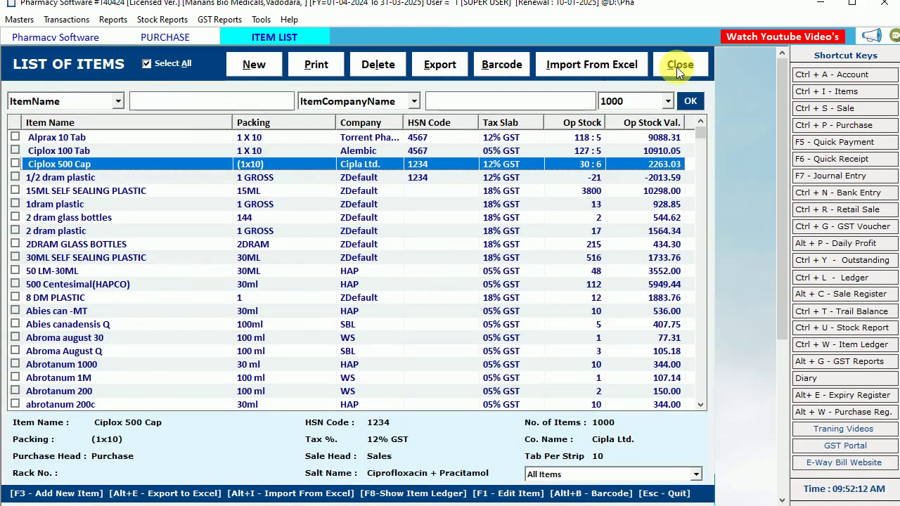
{"action": "left_click", "coordinate": [677, 67]}
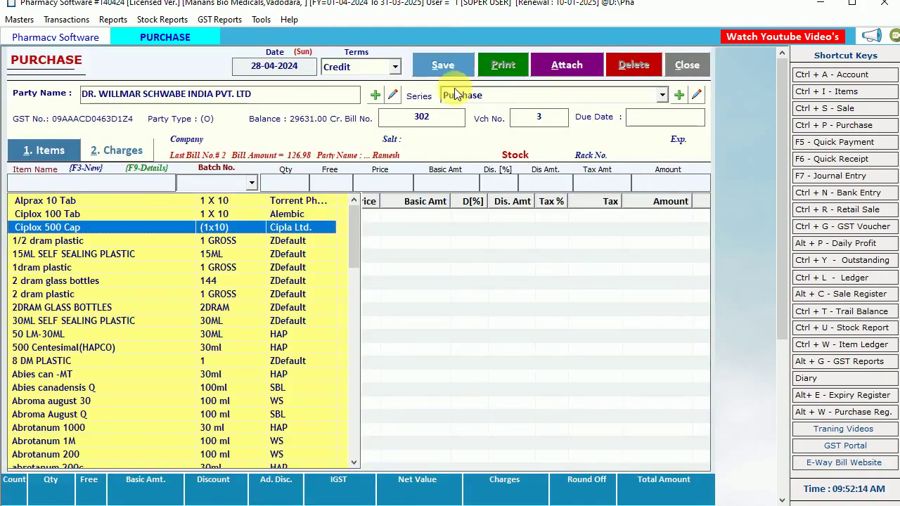
Set the price selection in purchase to Cost Price in the general options and apply the change
{"action": "left_click", "coordinate": [277, 54]}
{"action": "left_click", "coordinate": [262, 20]}
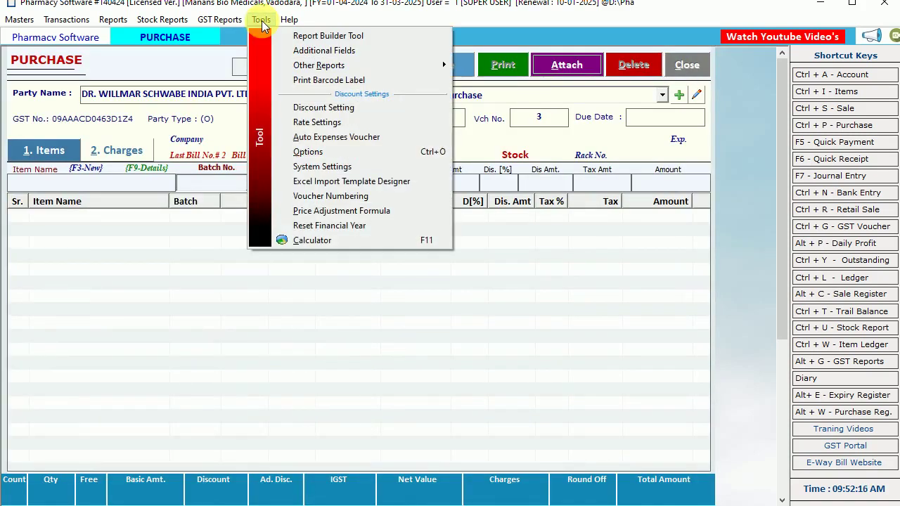
{"action": "left_click", "coordinate": [362, 150]}
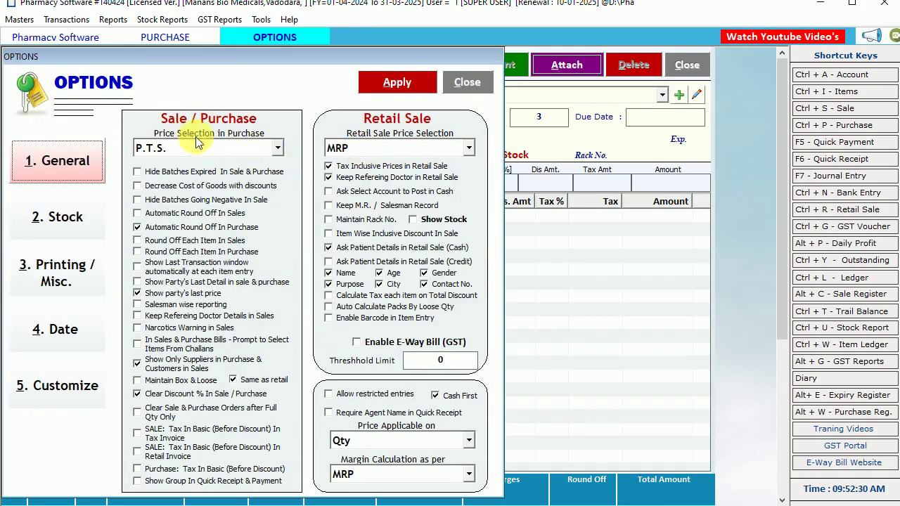
{"action": "left_click", "coordinate": [219, 148]}
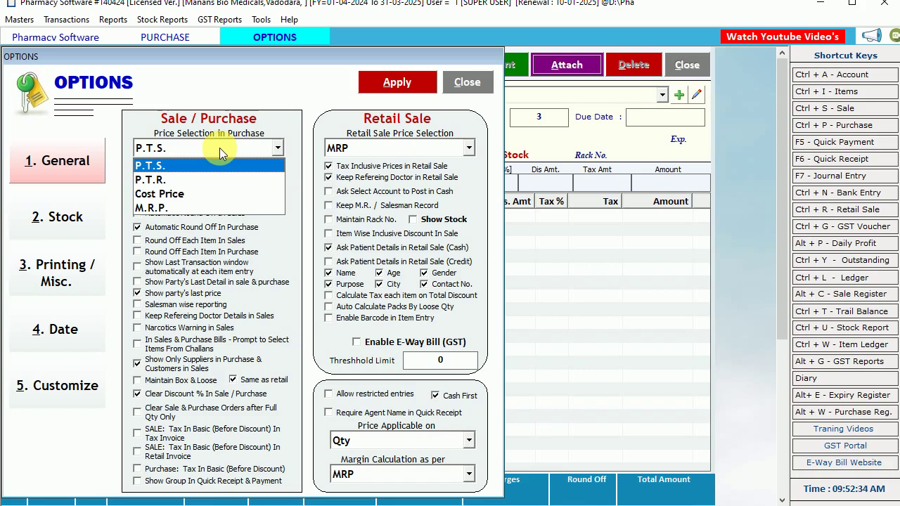
{"action": "left_click", "coordinate": [180, 199]}
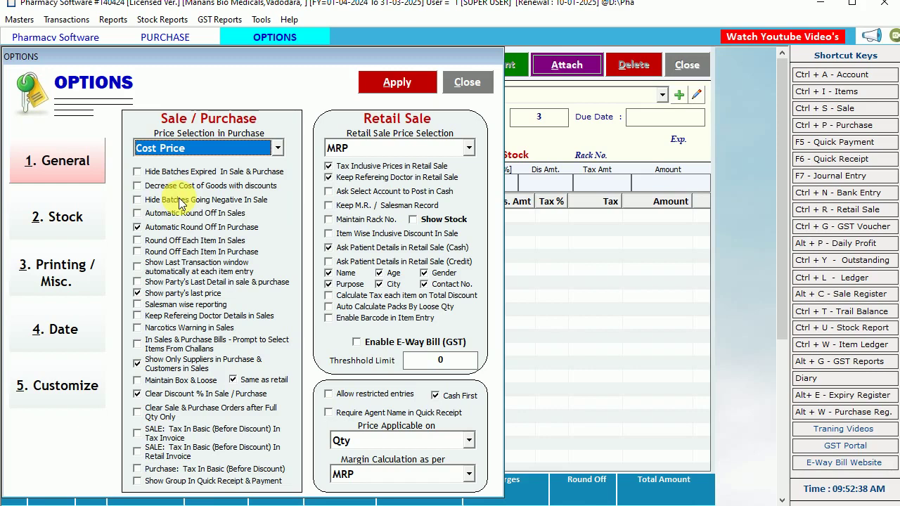
{"action": "left_click", "coordinate": [415, 82]}
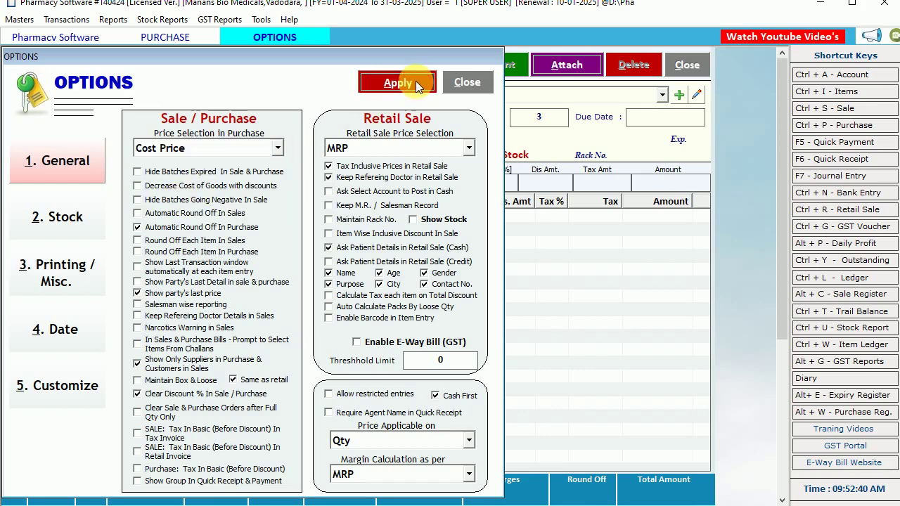
{"action": "left_click", "coordinate": [492, 314]}
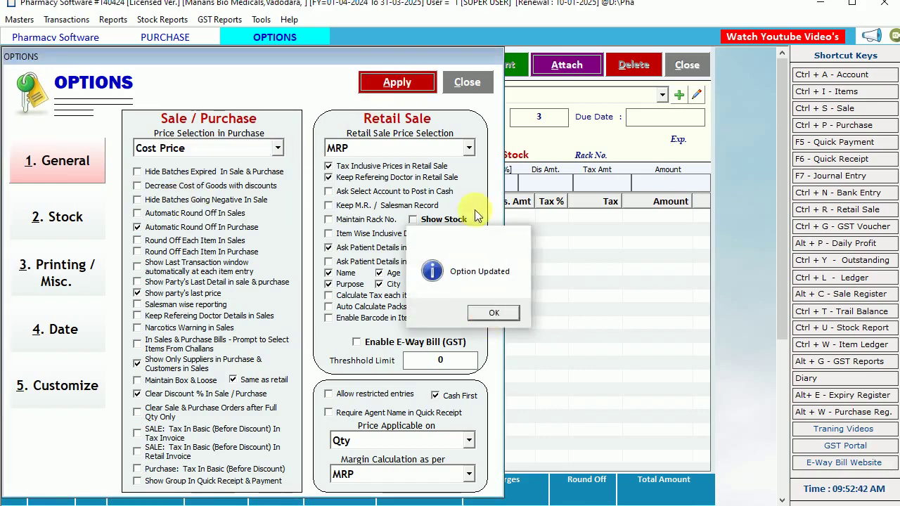
{"action": "left_click", "coordinate": [470, 83]}
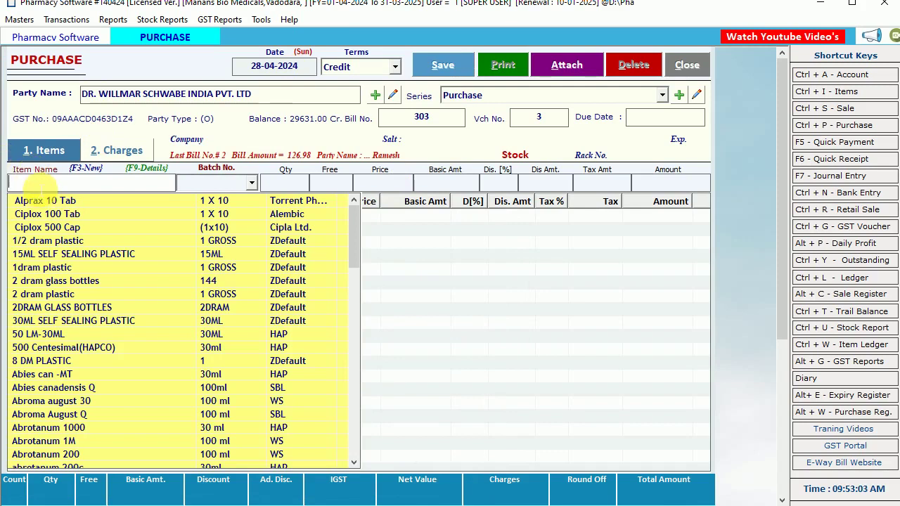
Choose Ciplox 500 Cap as the item on the purchase bill and bring up its batches
{"action": "type", "text": "ci"}
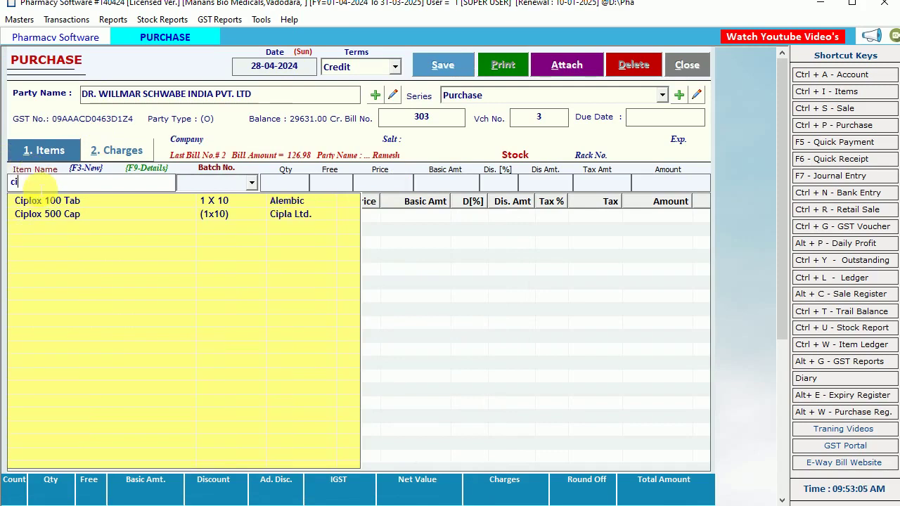
{"action": "key", "text": "Down"}
{"action": "key", "text": "Down"}
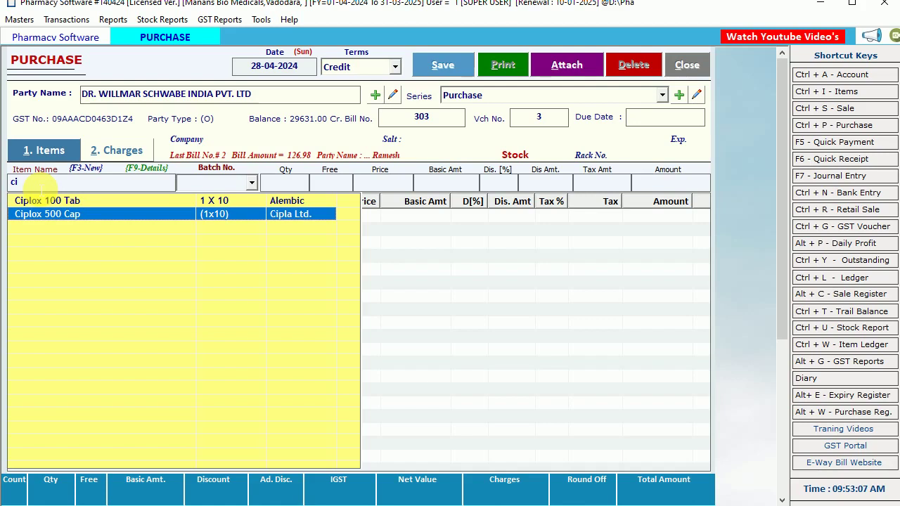
{"action": "key", "text": "Return"}
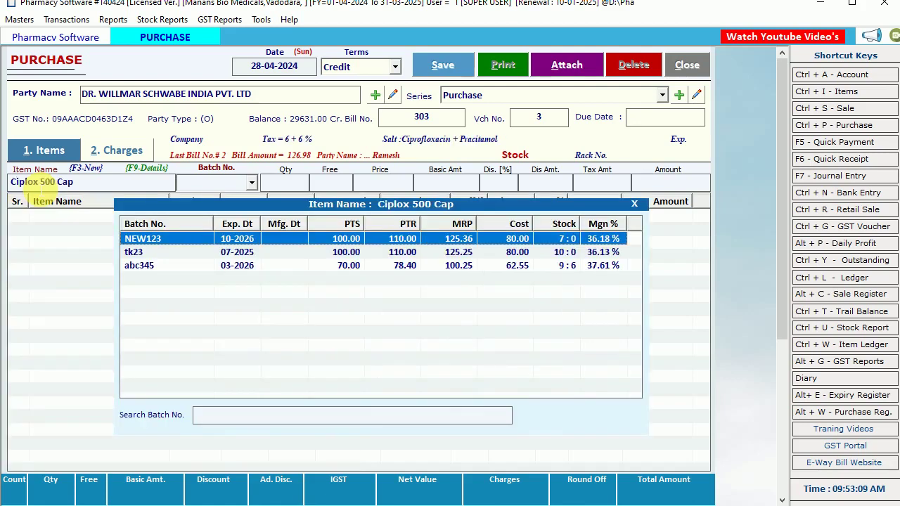
Start a new batch for Ciplox 500 Cap with batch number dert456, no manufacturing date and expiry date 10-2026
{"action": "key", "text": "Down"}
{"action": "key", "text": "Up"}
{"action": "key", "text": "F2"}
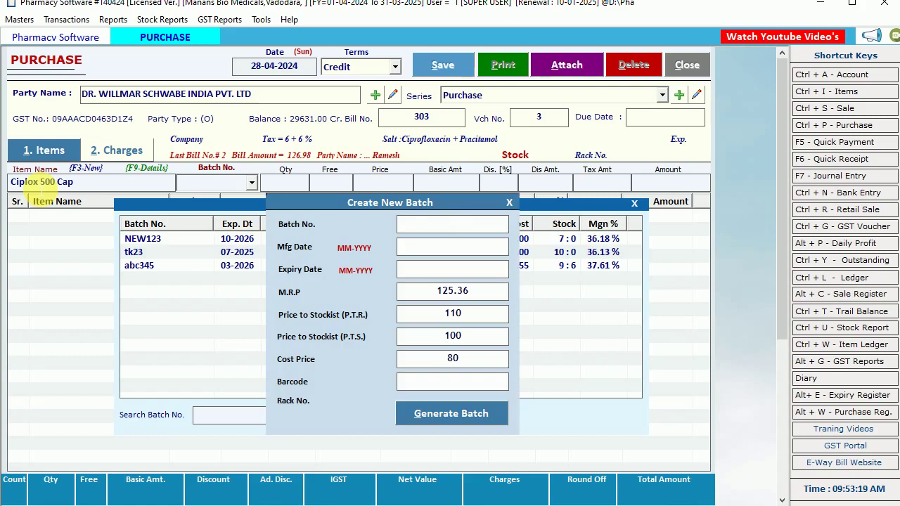
{"action": "type", "text": "dert456"}
{"action": "key", "text": "Return"}
{"action": "type", "text": "10-2026"}
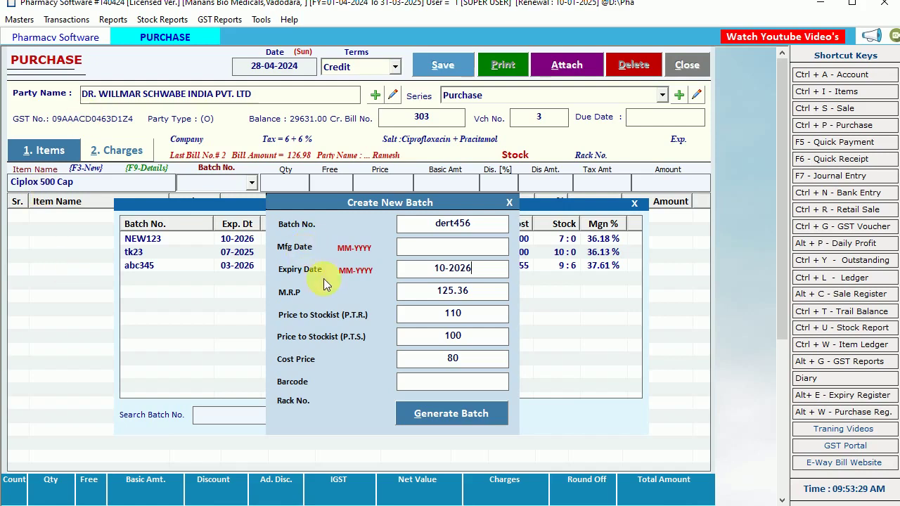
{"action": "key", "text": "Return"}
{"action": "key", "text": "Return"}
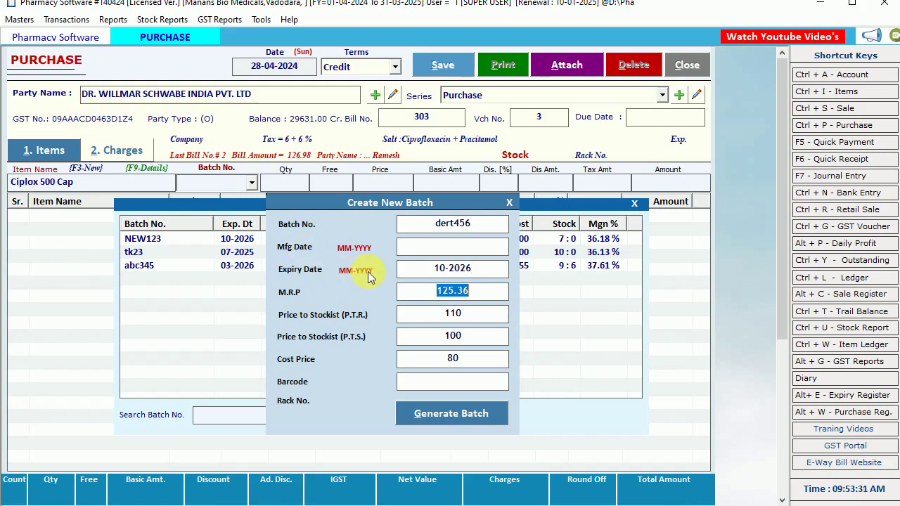
Set the new batch's cost price to 79, keeping its MRP and P.T.R. and leaving the barcode empty, and generate the batch
{"action": "key", "text": "Return"}
{"action": "key", "text": "Return"}
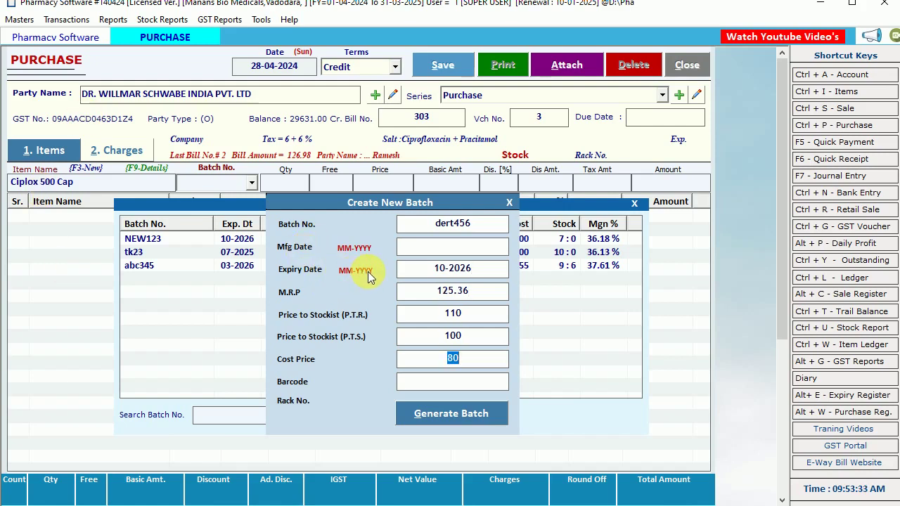
{"action": "key", "text": "Return"}
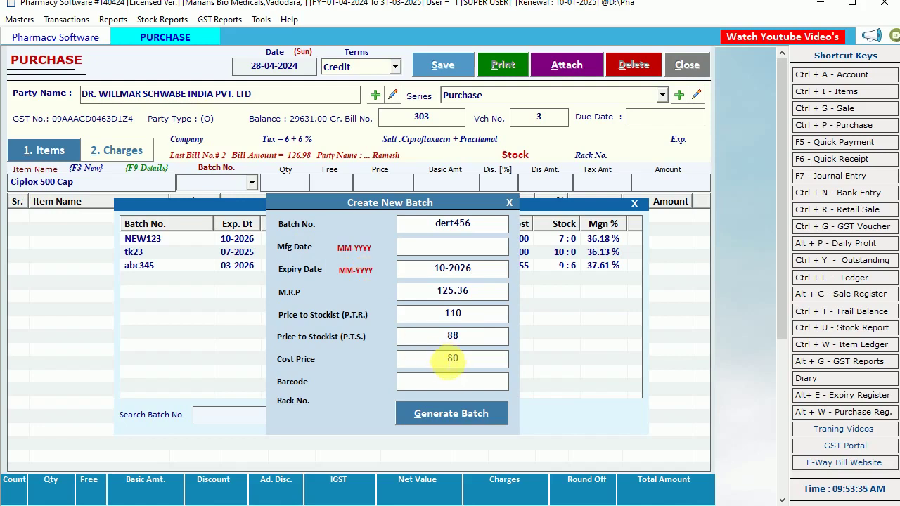
{"action": "left_click", "coordinate": [453, 359]}
{"action": "type", "text": "79"}
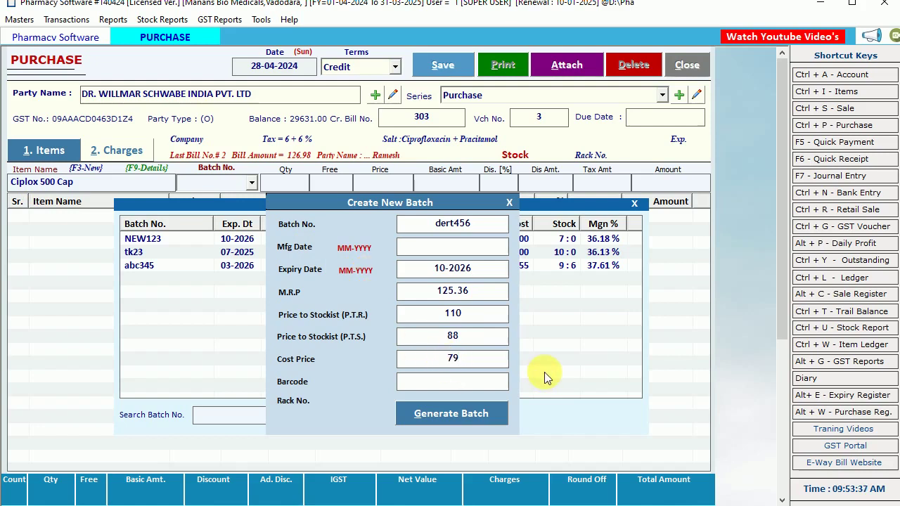
{"action": "key", "text": "Return"}
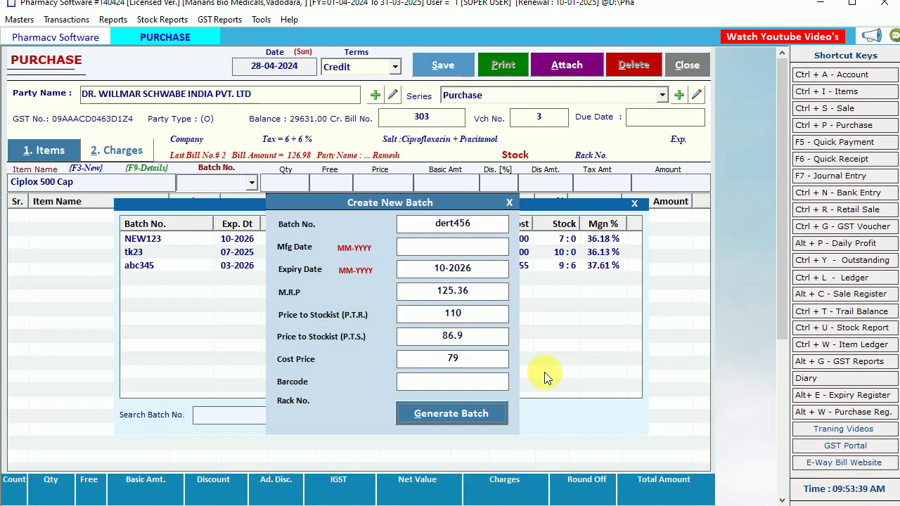
{"action": "key", "text": "Return"}
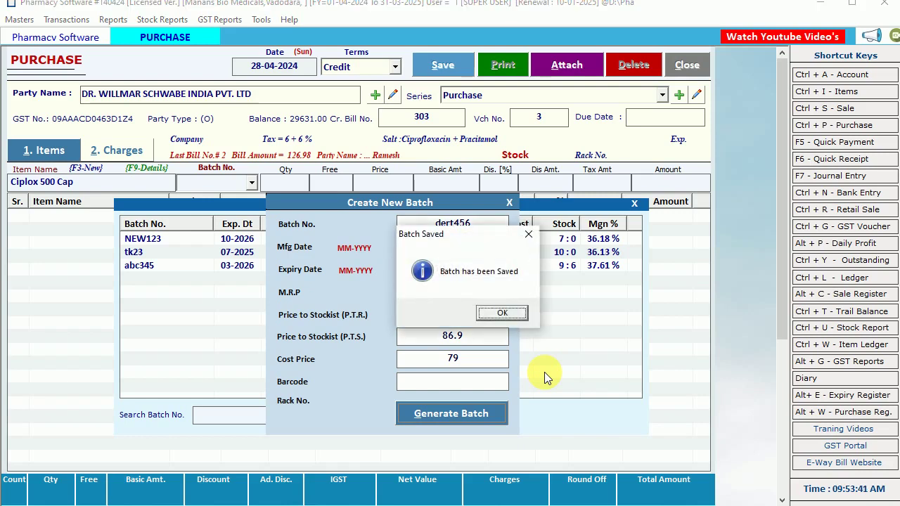
{"action": "left_click", "coordinate": [496, 314]}
Check the batch and the purchase price filled in for Ciplox 500 Cap on the entry row
{"action": "left_click", "coordinate": [253, 182]}
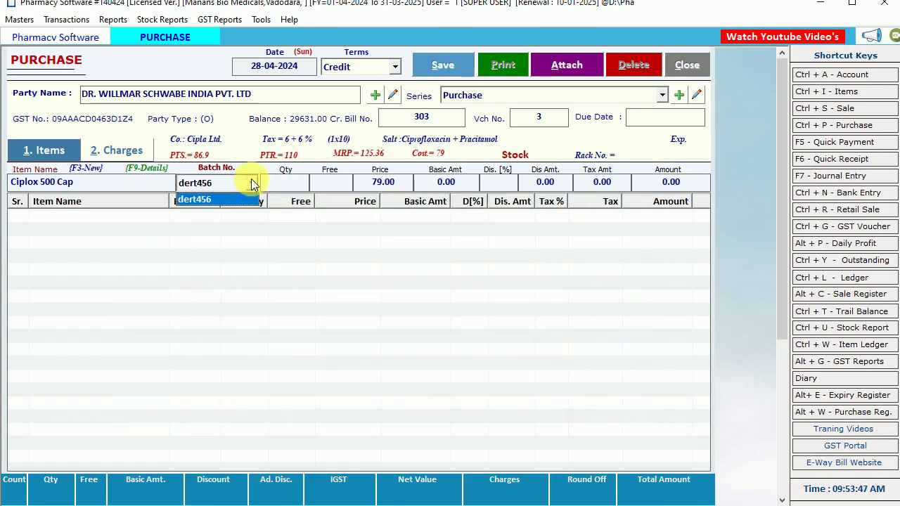
{"action": "left_click", "coordinate": [252, 183]}
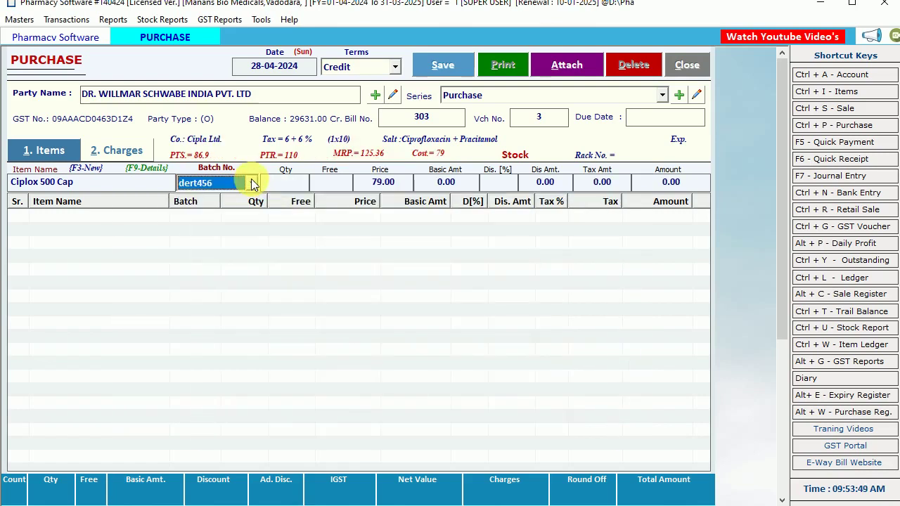
{"action": "left_click", "coordinate": [252, 184]}
{"action": "left_click", "coordinate": [253, 183]}
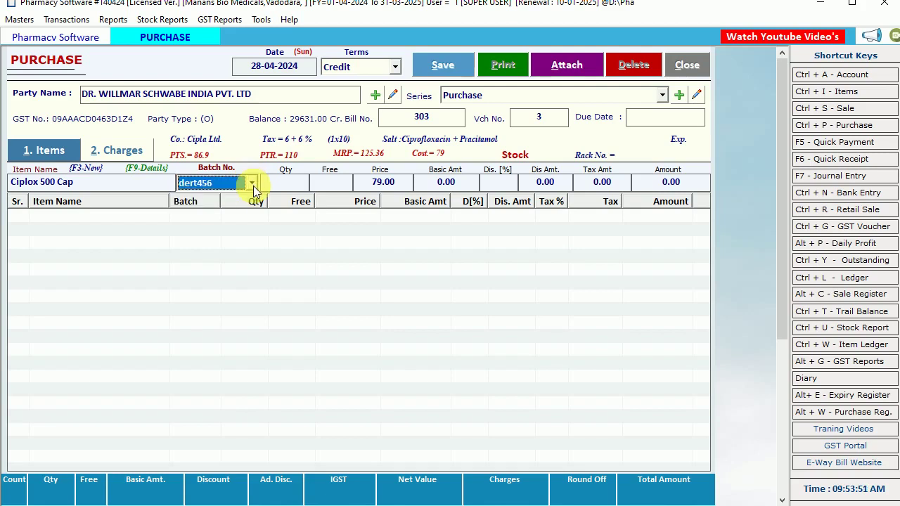
{"action": "left_click", "coordinate": [299, 184]}
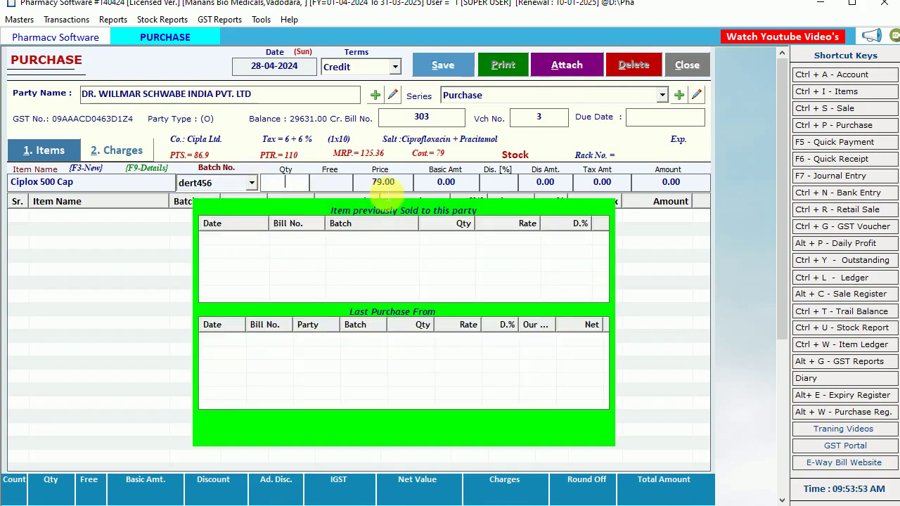
{"action": "left_click", "coordinate": [383, 182]}
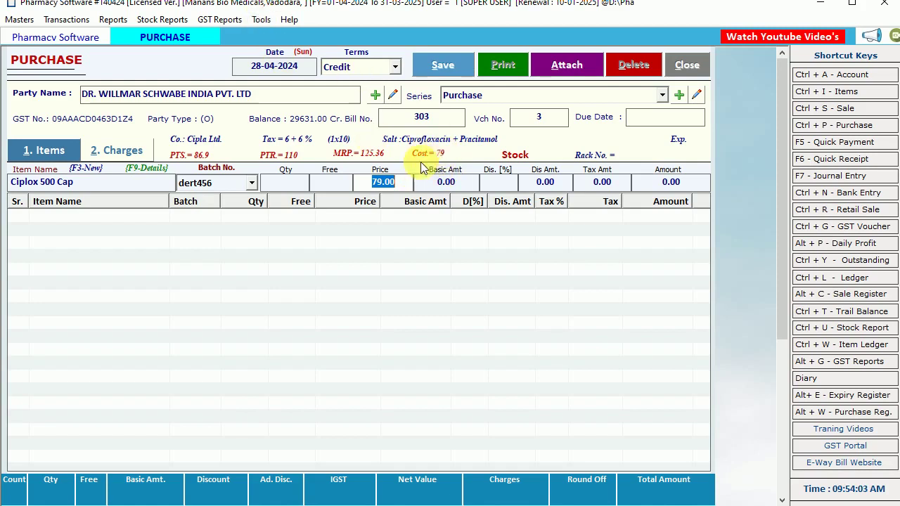
Enter quantity 10 for Ciplox 500 Cap and add the item to the bill without free quantity, discount or scheme
{"action": "left_click", "coordinate": [294, 187]}
{"action": "type", "text": "10"}
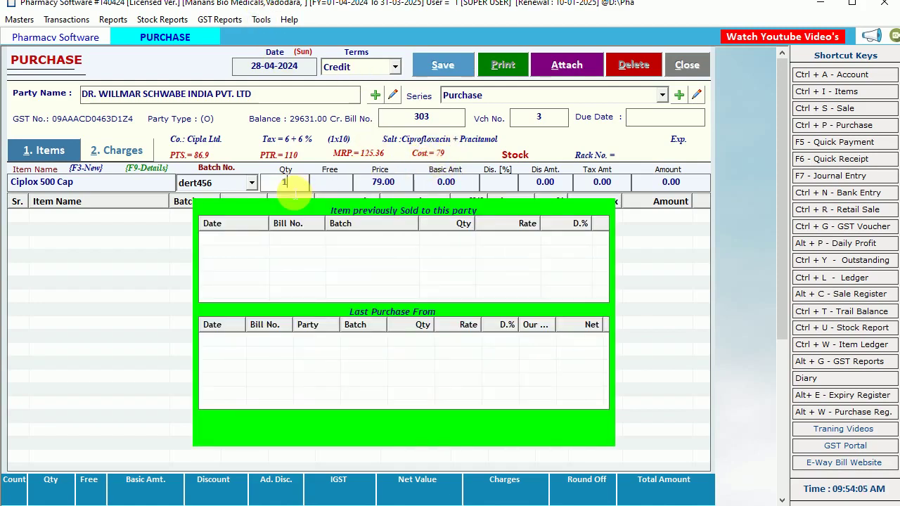
{"action": "key", "text": "Return"}
{"action": "key", "text": "Return"}
{"action": "key", "text": "Return"}
{"action": "key", "text": "Return"}
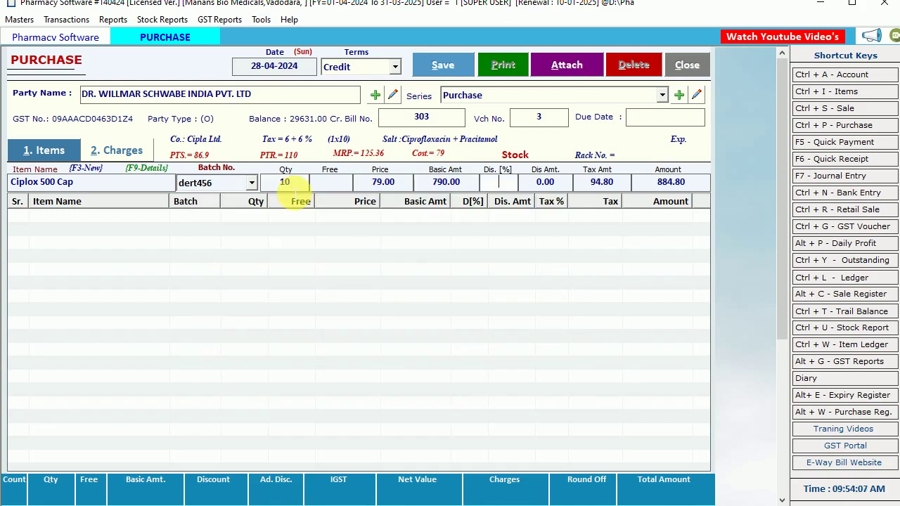
{"action": "key", "text": "Return"}
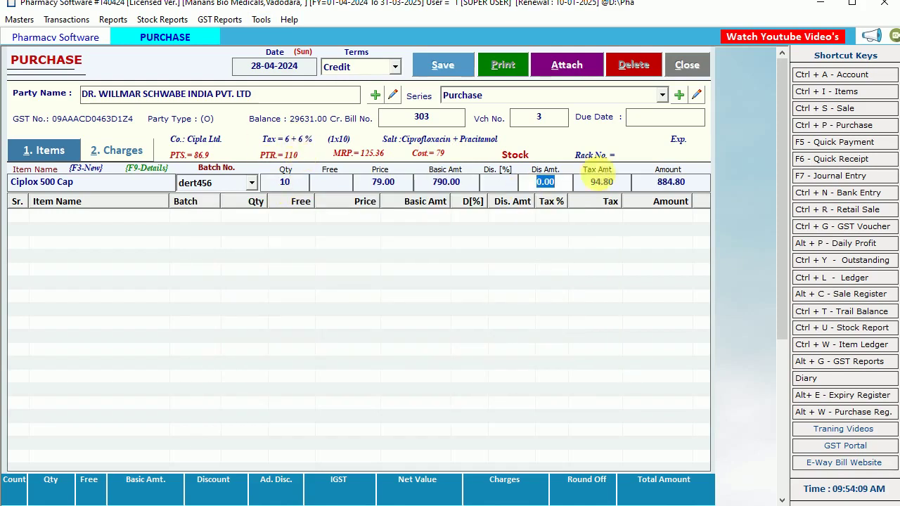
{"action": "left_click", "coordinate": [506, 185]}
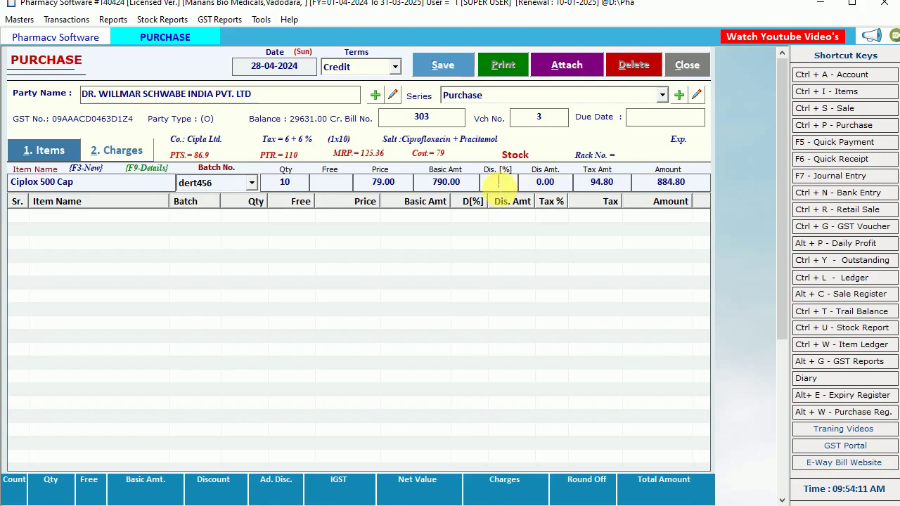
{"action": "key", "text": "Return"}
{"action": "key", "text": "Return"}
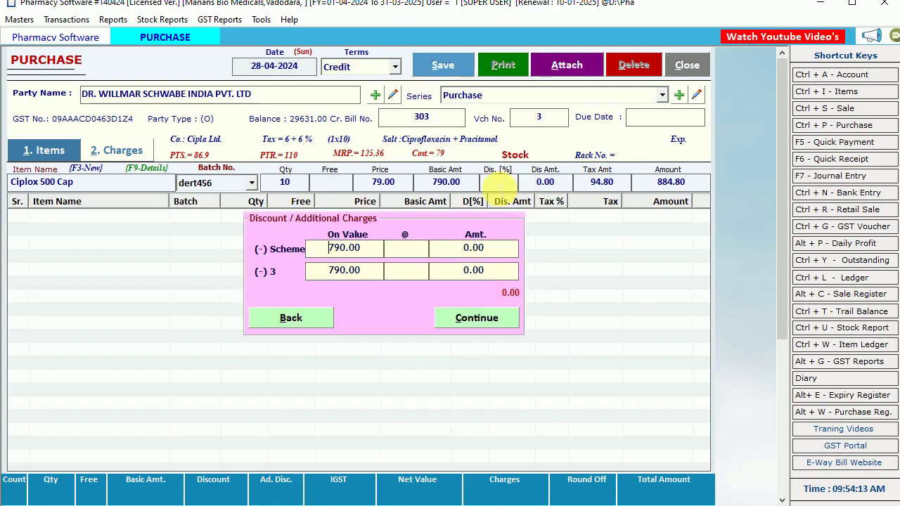
{"action": "key", "text": "Return"}
{"action": "key", "text": "Return"}
{"action": "key", "text": "Return"}
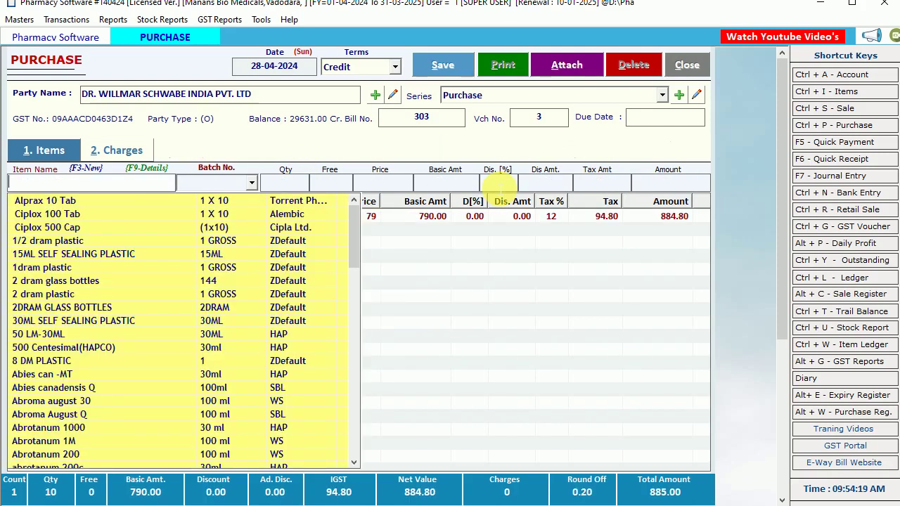
{"action": "left_click", "coordinate": [522, 365]}
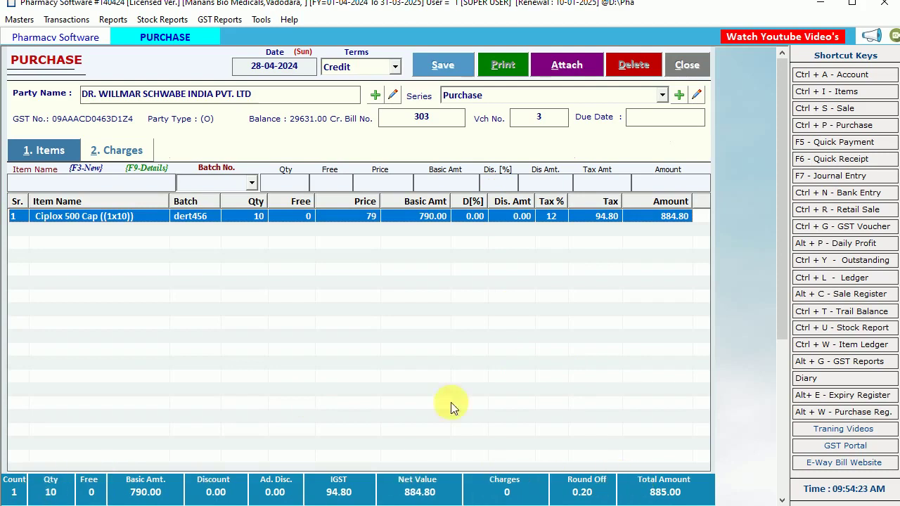
{"action": "left_click", "coordinate": [80, 196]}
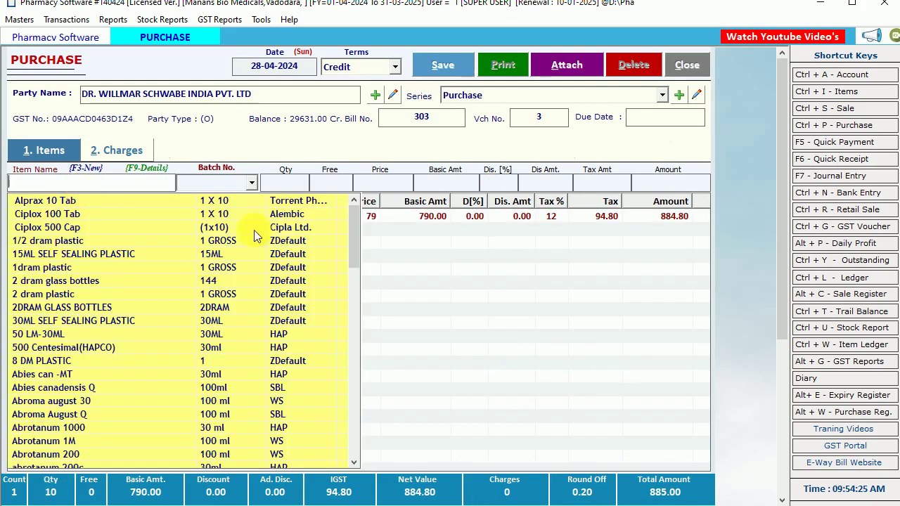
{"action": "left_click", "coordinate": [541, 309]}
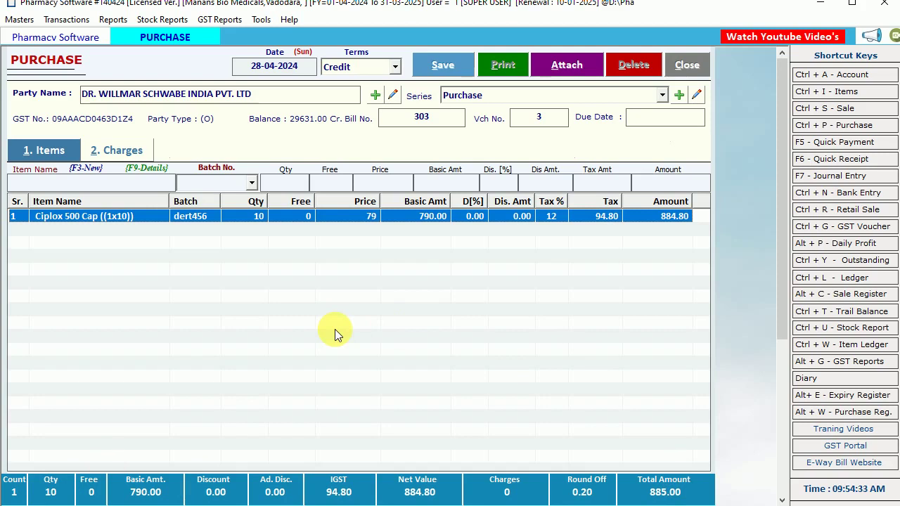
{"action": "left_click", "coordinate": [698, 92]}
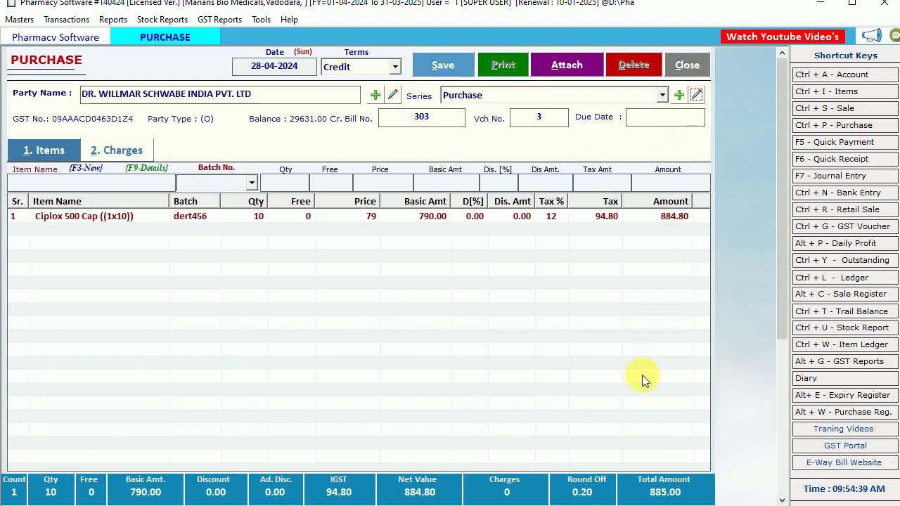
Review the price selection in purchase setting and its choices in the general options, and return to the bill's item line
{"action": "left_click", "coordinate": [261, 19]}
{"action": "left_click", "coordinate": [317, 152]}
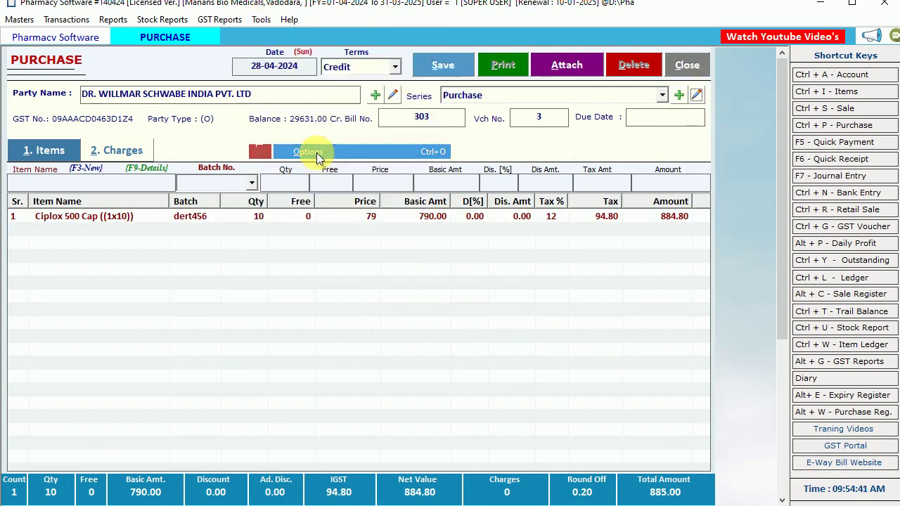
{"action": "left_click", "coordinate": [191, 147]}
{"action": "left_click", "coordinate": [192, 153]}
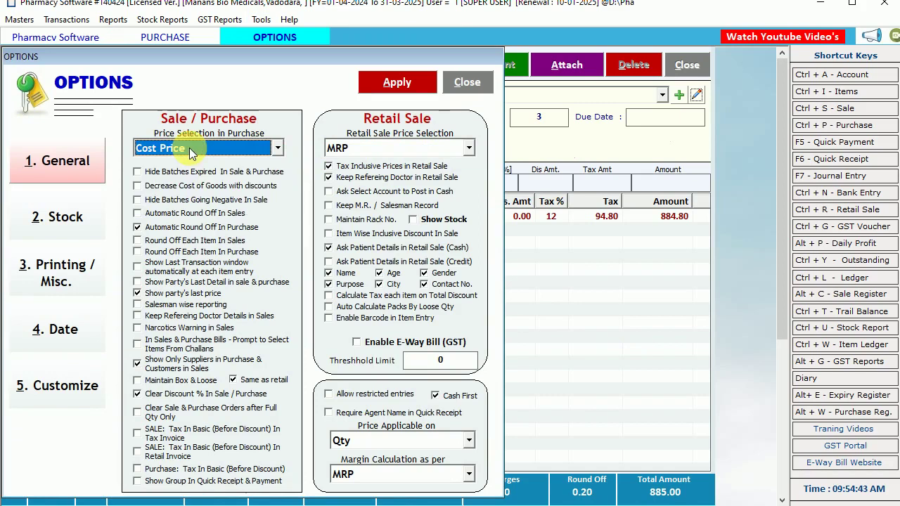
{"action": "left_click", "coordinate": [459, 82]}
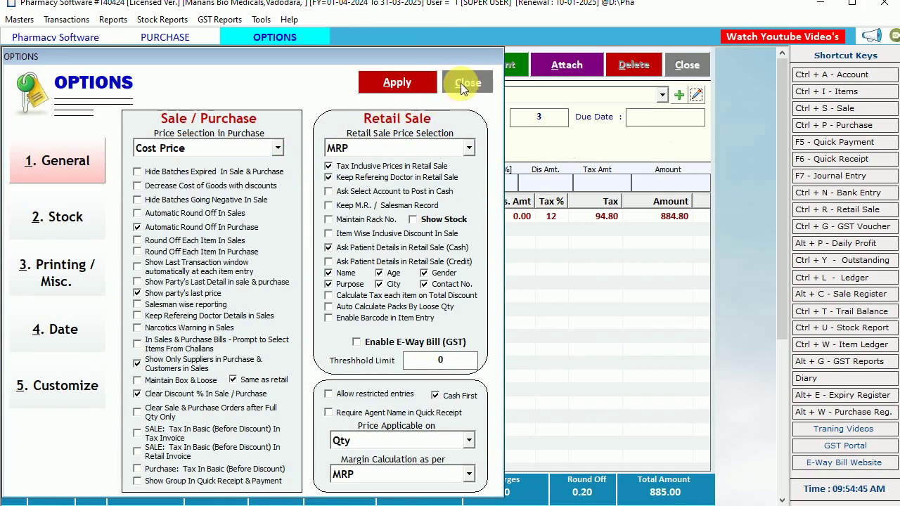
{"action": "left_click", "coordinate": [239, 148]}
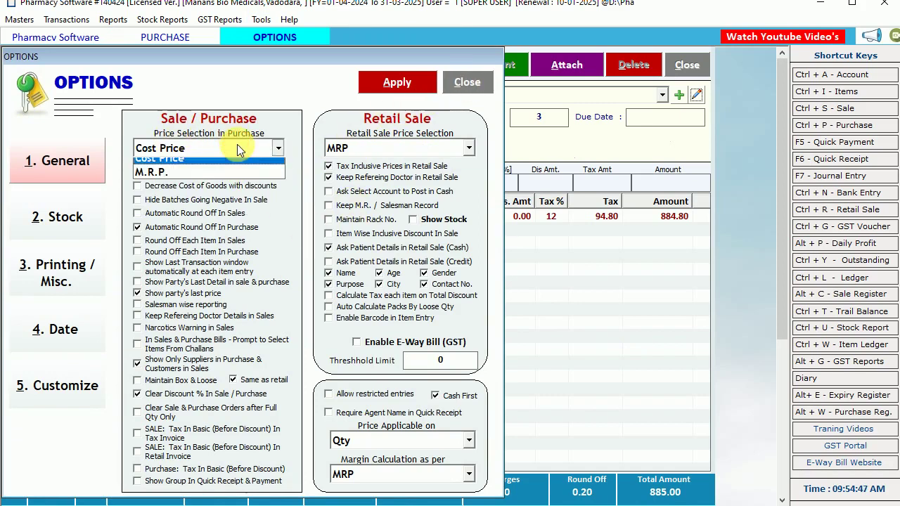
{"action": "left_click", "coordinate": [239, 148]}
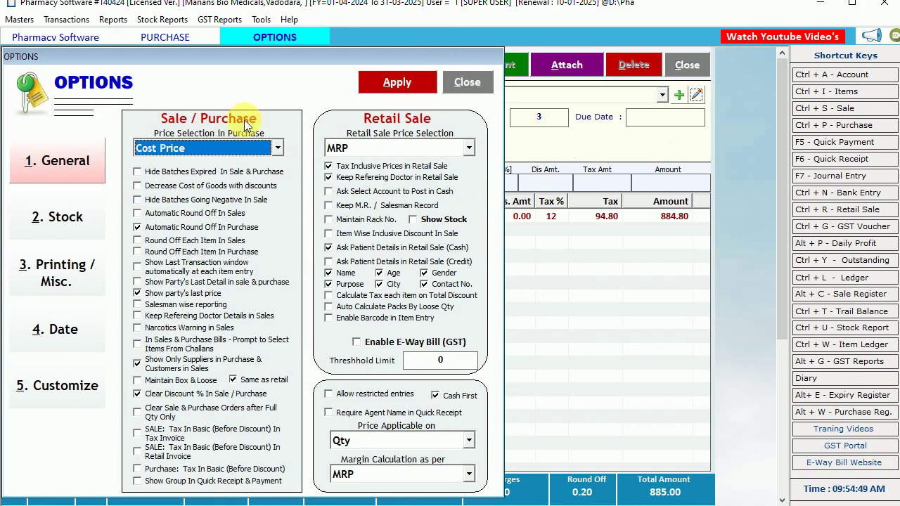
{"action": "left_click", "coordinate": [472, 81]}
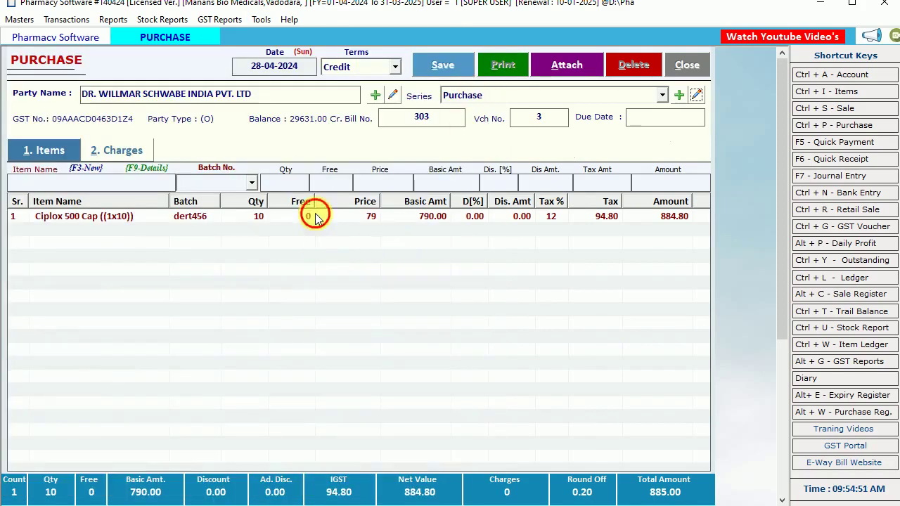
{"action": "left_click", "coordinate": [315, 217]}
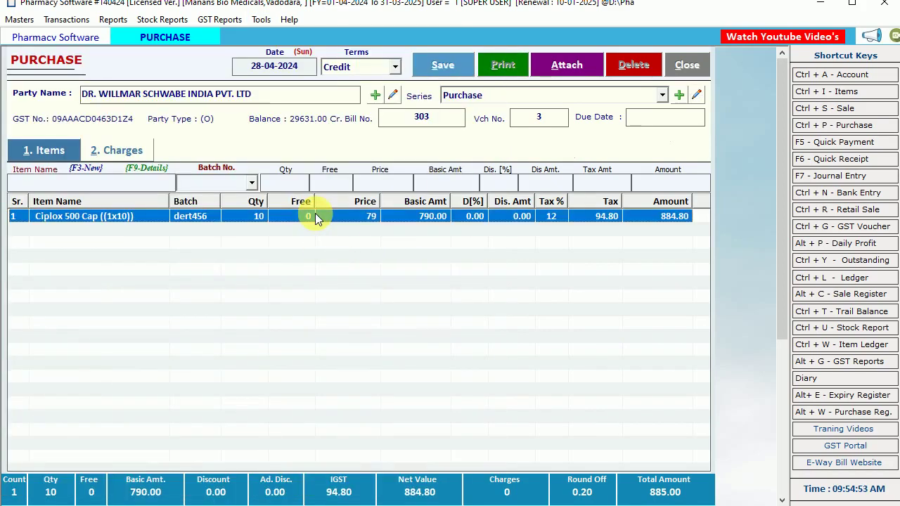
Open the purchase bill's charges and look through the available types of other charges
{"action": "left_click", "coordinate": [141, 152]}
{"action": "left_click", "coordinate": [141, 152]}
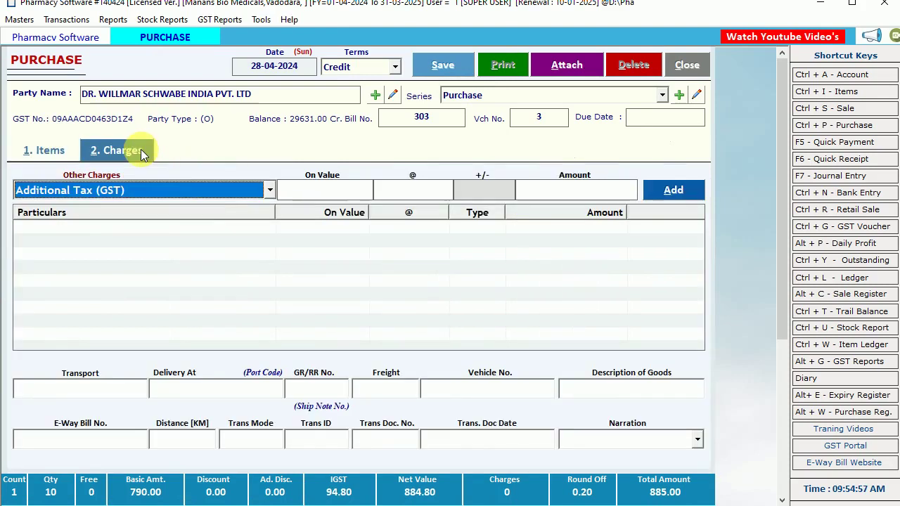
{"action": "left_click", "coordinate": [179, 190]}
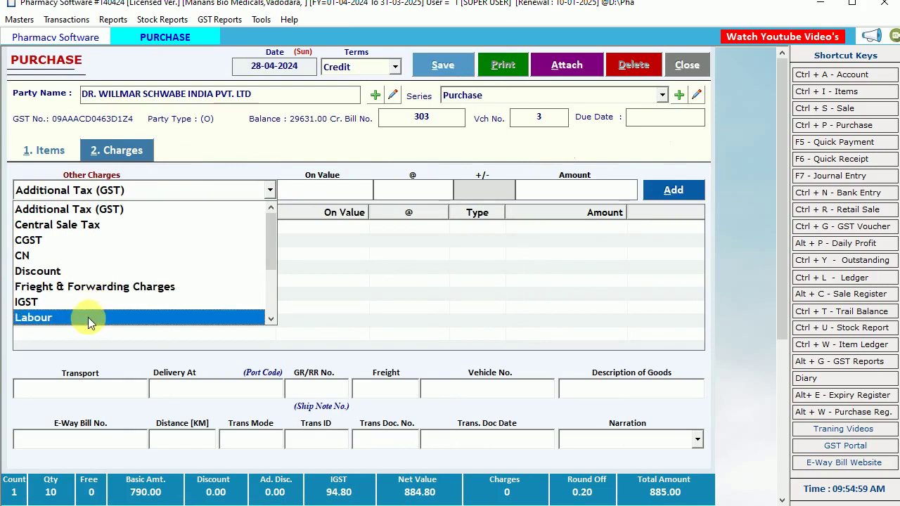
{"action": "scroll", "coordinate": [88, 319], "scroll_direction": "down", "scroll_amount": 1}
{"action": "scroll", "coordinate": [88, 319], "scroll_direction": "down", "scroll_amount": 1}
{"action": "scroll", "coordinate": [87, 319], "scroll_direction": "up", "scroll_amount": 3}
{"action": "left_click", "coordinate": [179, 199]}
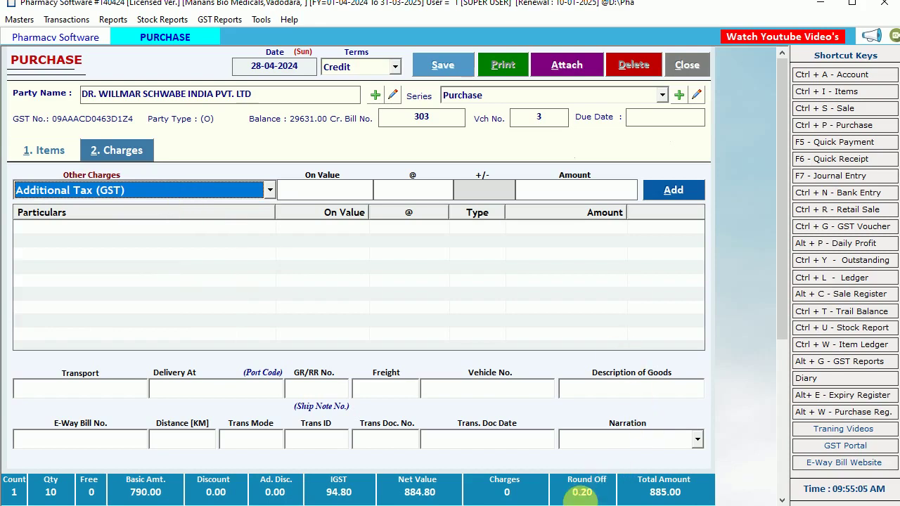
Add a Labour charge with an amount of 100 to the purchase bill and return to its item lines
{"action": "left_click", "coordinate": [188, 193]}
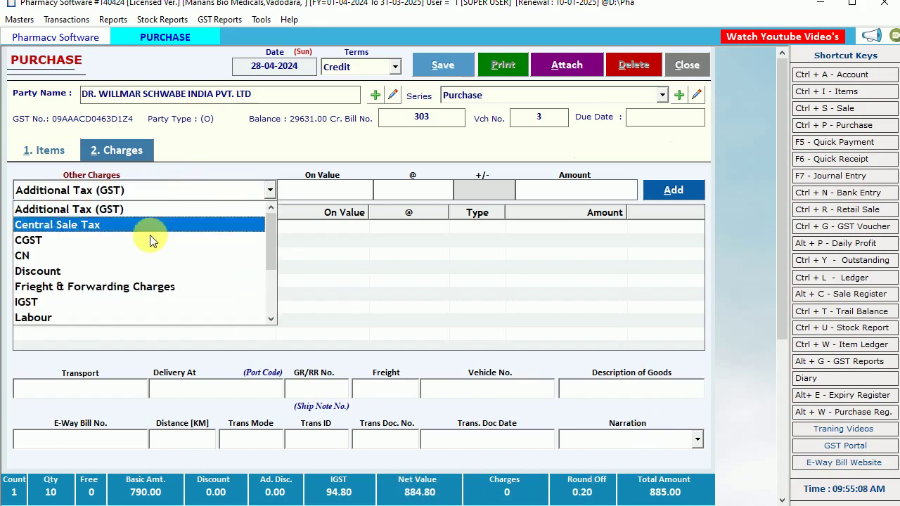
{"action": "left_click", "coordinate": [70, 314]}
{"action": "key", "text": "Return"}
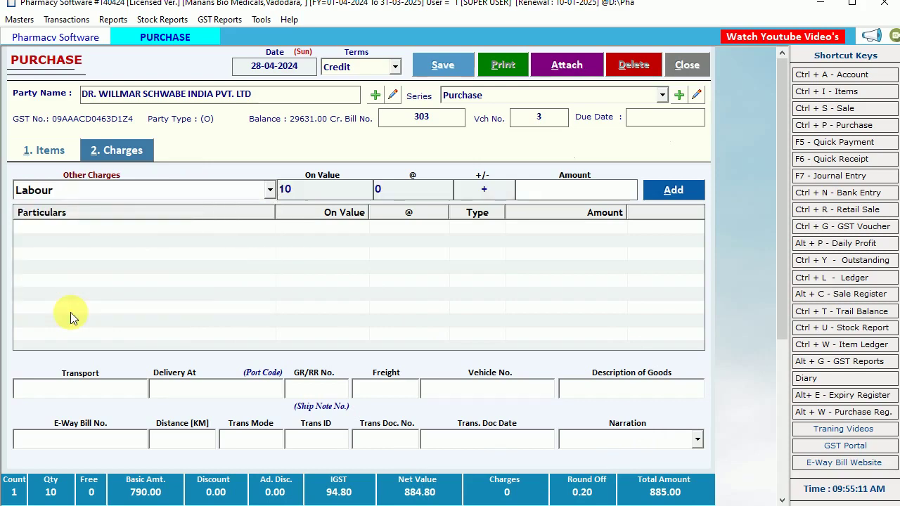
{"action": "key", "text": "Return"}
{"action": "type", "text": "100"}
{"action": "key", "text": "Return"}
{"action": "key", "text": "Return"}
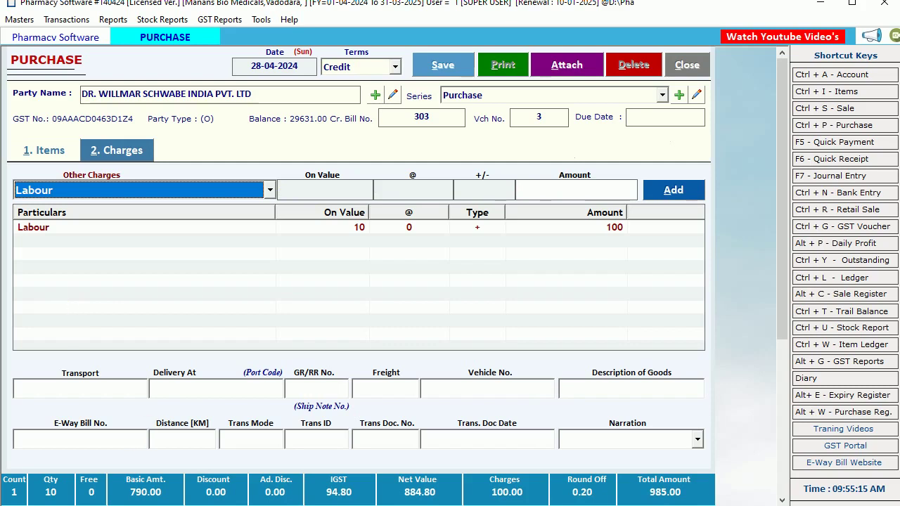
{"action": "left_click", "coordinate": [51, 150]}
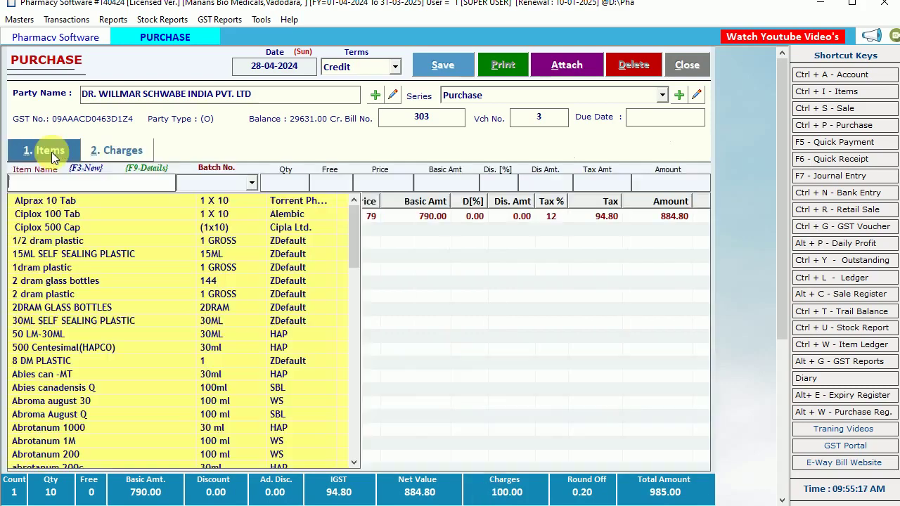
{"action": "left_click", "coordinate": [459, 333]}
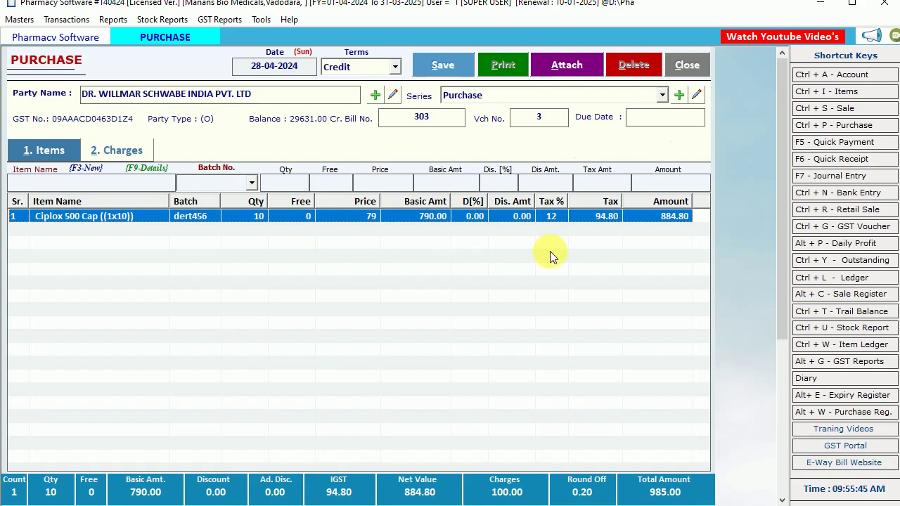
View the list of YouTube video links, and close both that list and the purchase bill
{"action": "left_click", "coordinate": [752, 41]}
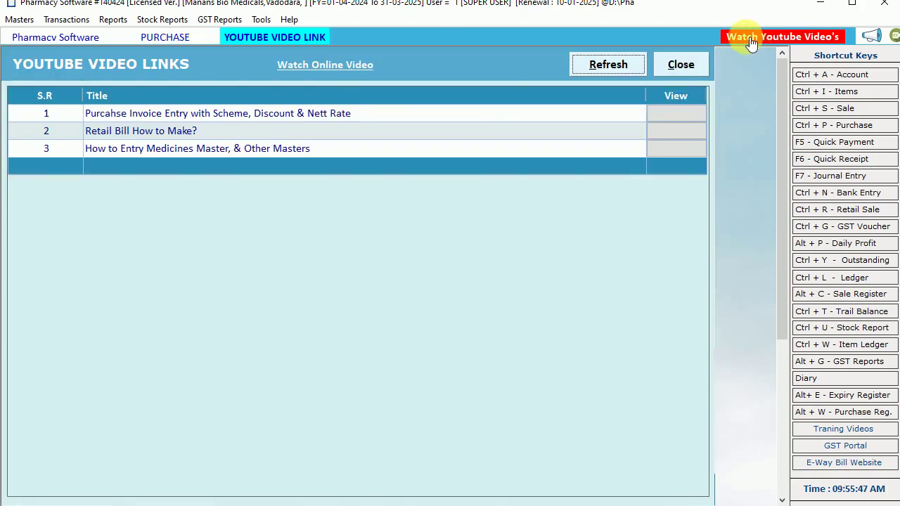
{"action": "left_click", "coordinate": [685, 64]}
{"action": "left_click", "coordinate": [676, 66]}
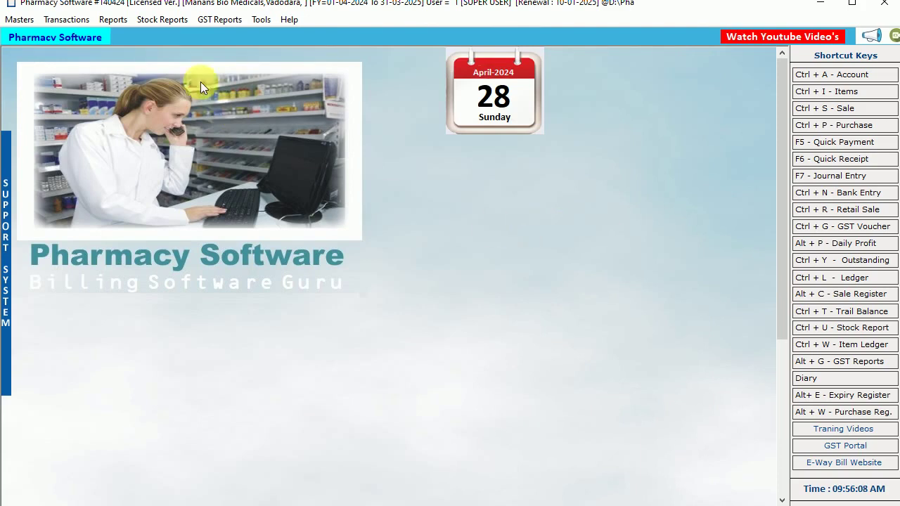
{"action": "left_click", "coordinate": [218, 20]}
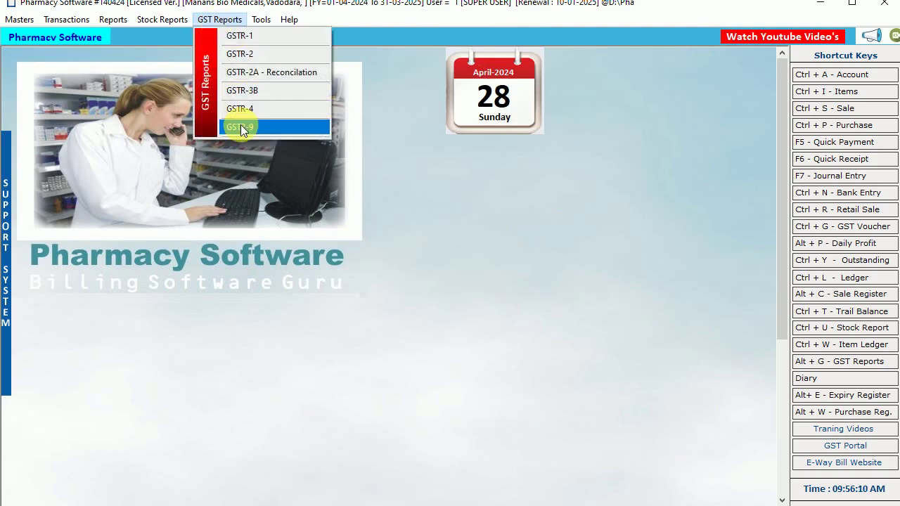
{"action": "mouse_move", "coordinate": [162, 20]}
{"action": "mouse_move", "coordinate": [119, 17]}
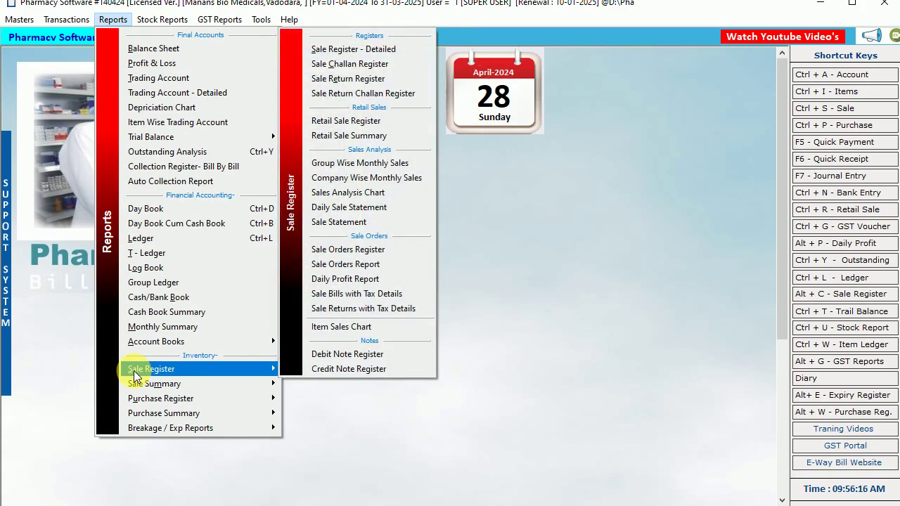
{"action": "mouse_move", "coordinate": [59, 20]}
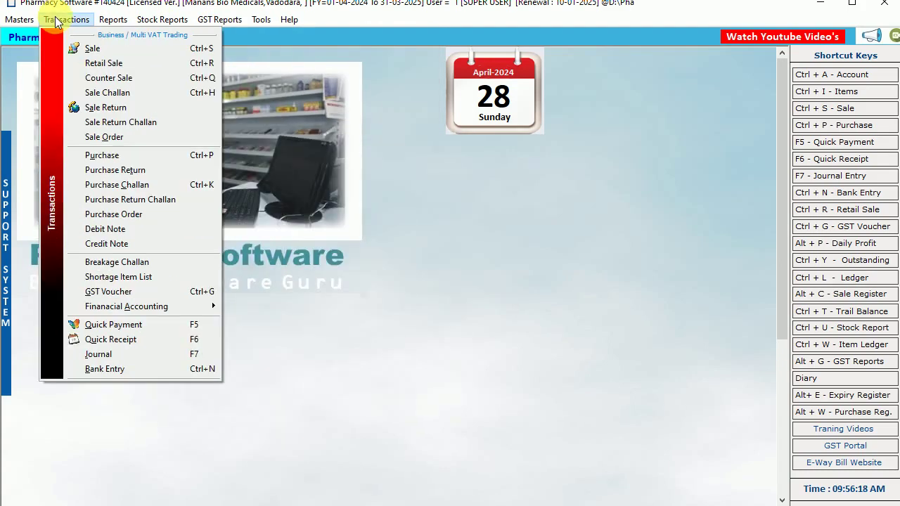